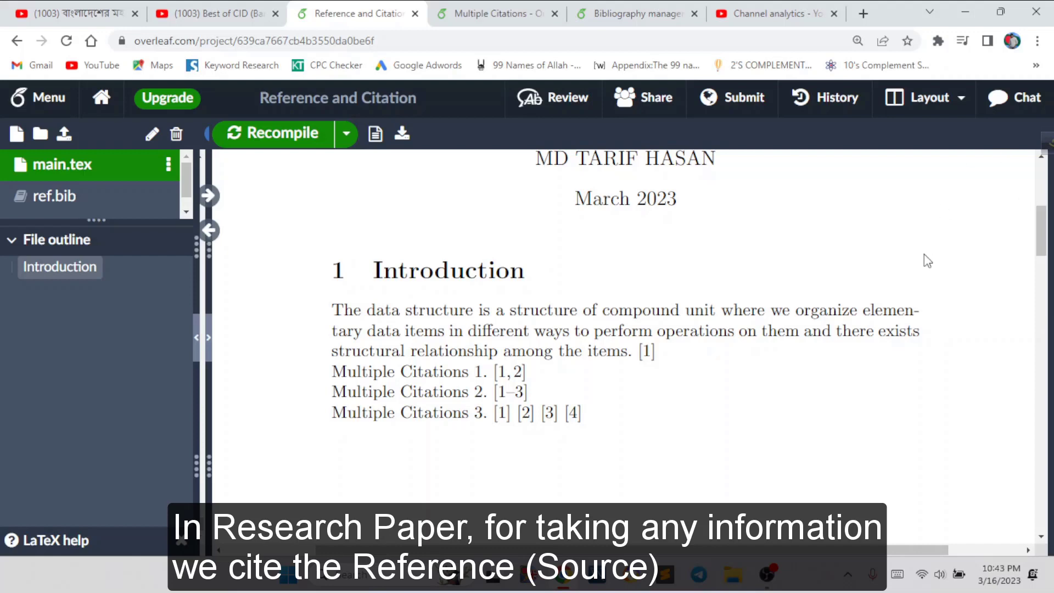
- Examine the single and multiple citations in the compiled Introduction and compare them with the numbered entries under References
{"action": "mouse_move", "coordinate": [628, 352]}
{"action": "left_mouse_down"}
{"action": "mouse_move", "coordinate": [378, 316]}
{"action": "mouse_move", "coordinate": [657, 351]}
{"action": "mouse_move", "coordinate": [639, 352]}
{"action": "left_mouse_up"}
{"action": "left_click", "coordinate": [329, 310]}
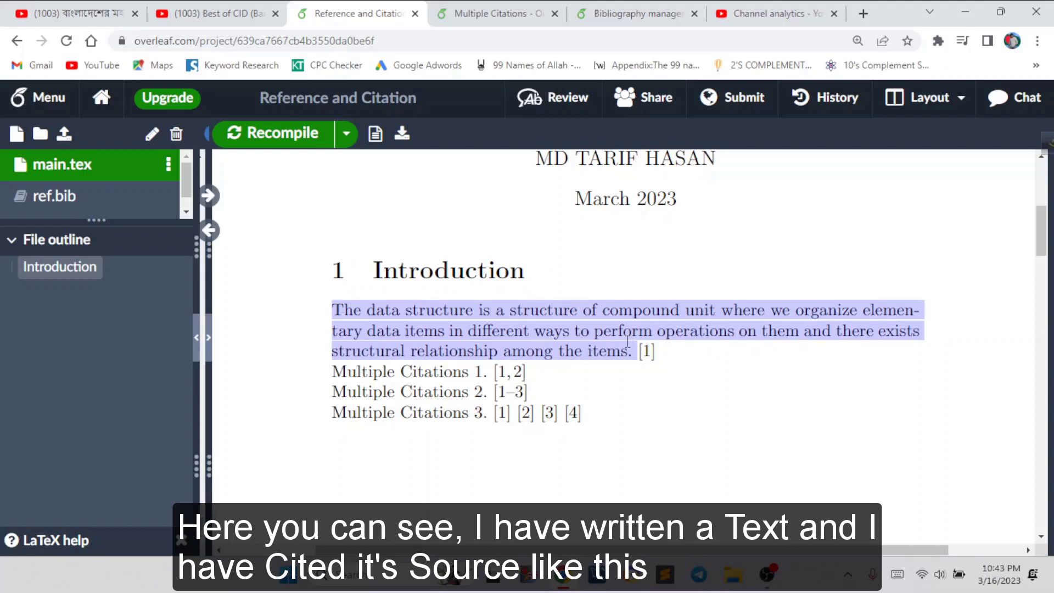
{"action": "left_click", "coordinate": [649, 351]}
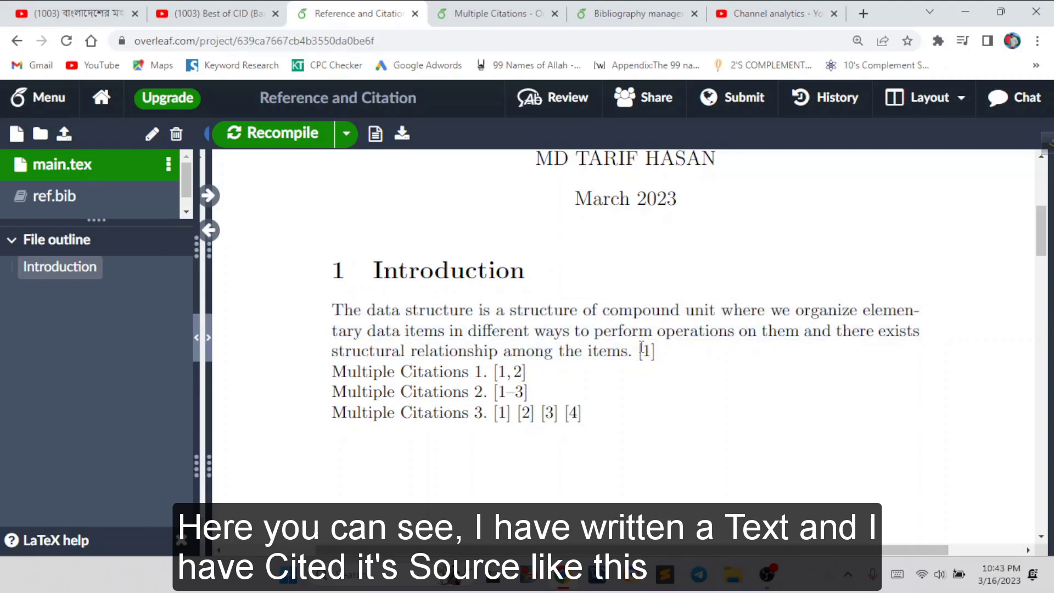
{"action": "left_click", "coordinate": [643, 351]}
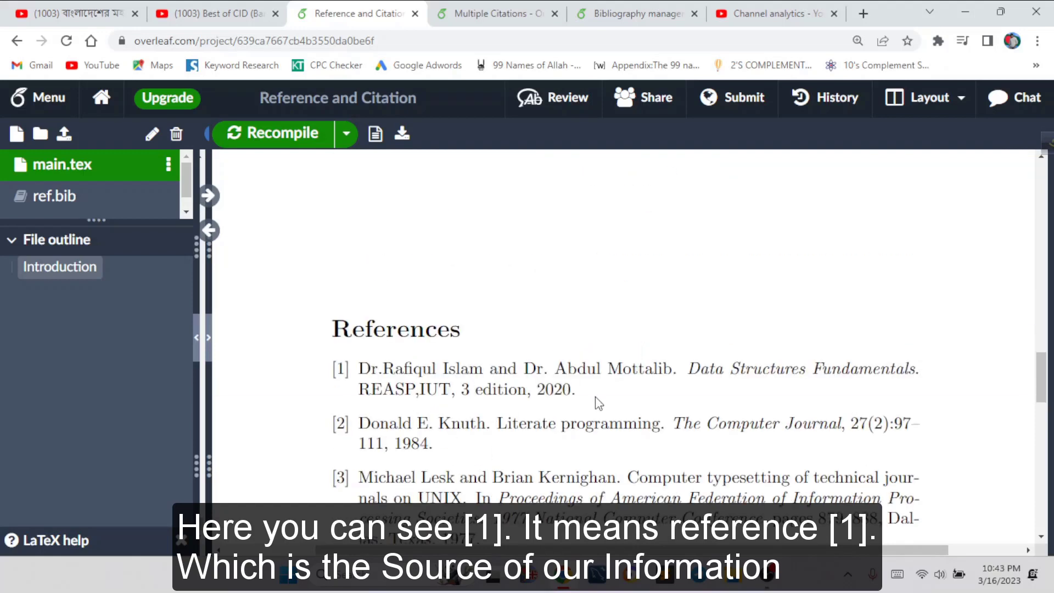
{"action": "scroll", "coordinate": [591, 399], "scroll_direction": "up", "scroll_amount": 10}
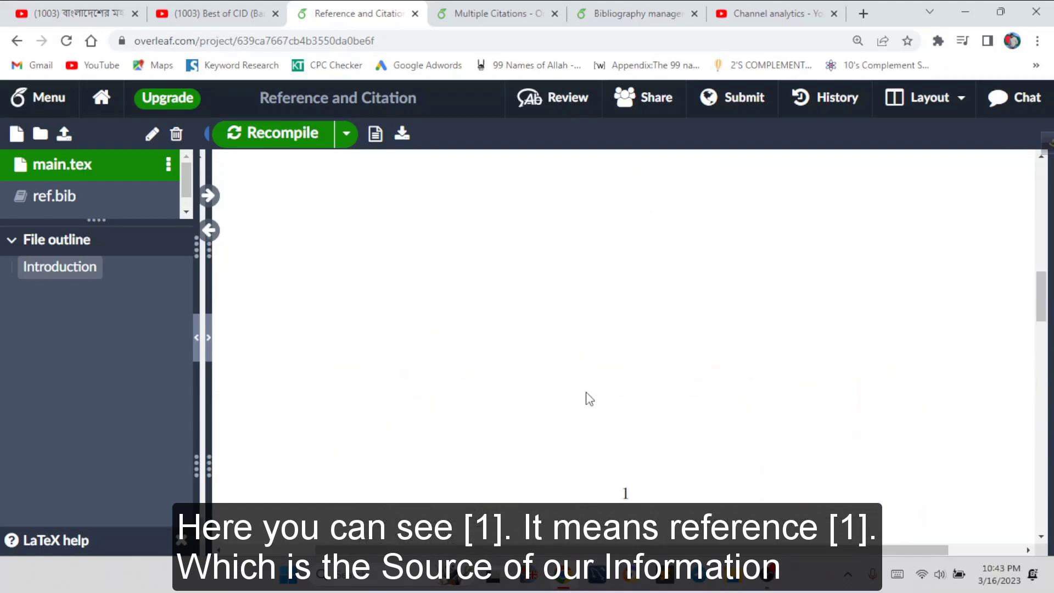
{"action": "scroll", "coordinate": [394, 471], "scroll_direction": "down", "scroll_amount": 3}
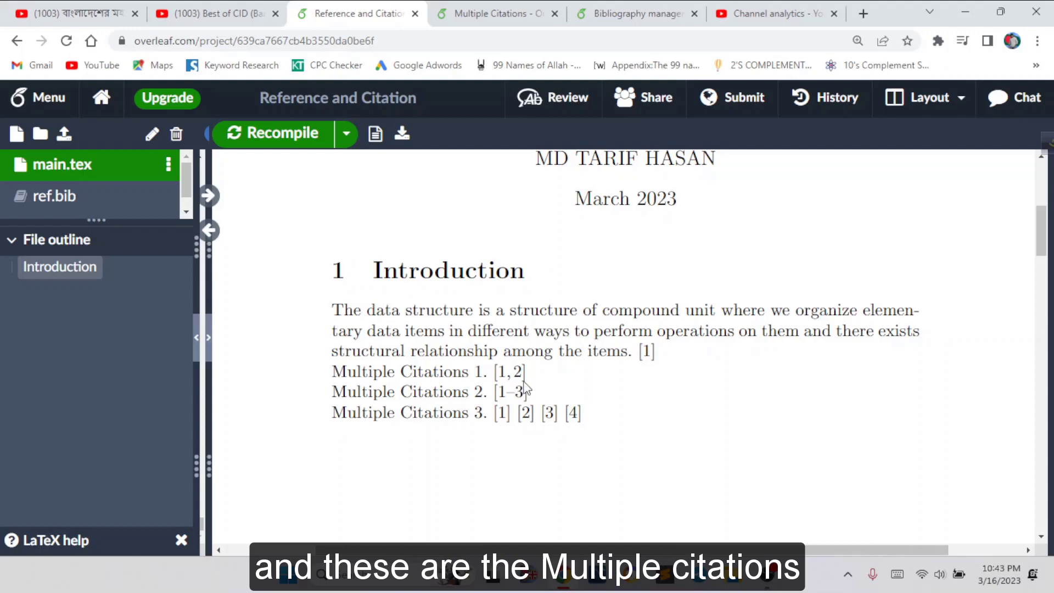
{"action": "scroll", "coordinate": [523, 374], "scroll_direction": "down", "scroll_amount": 10}
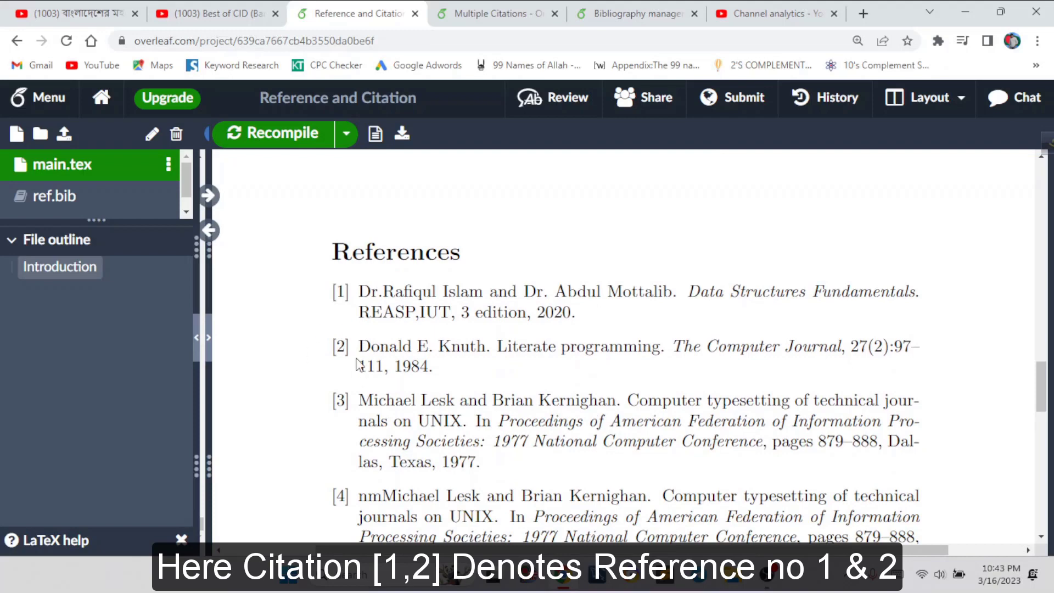
{"action": "scroll", "coordinate": [416, 377], "scroll_direction": "up", "scroll_amount": 5}
{"action": "scroll", "coordinate": [415, 377], "scroll_direction": "up", "scroll_amount": 6}
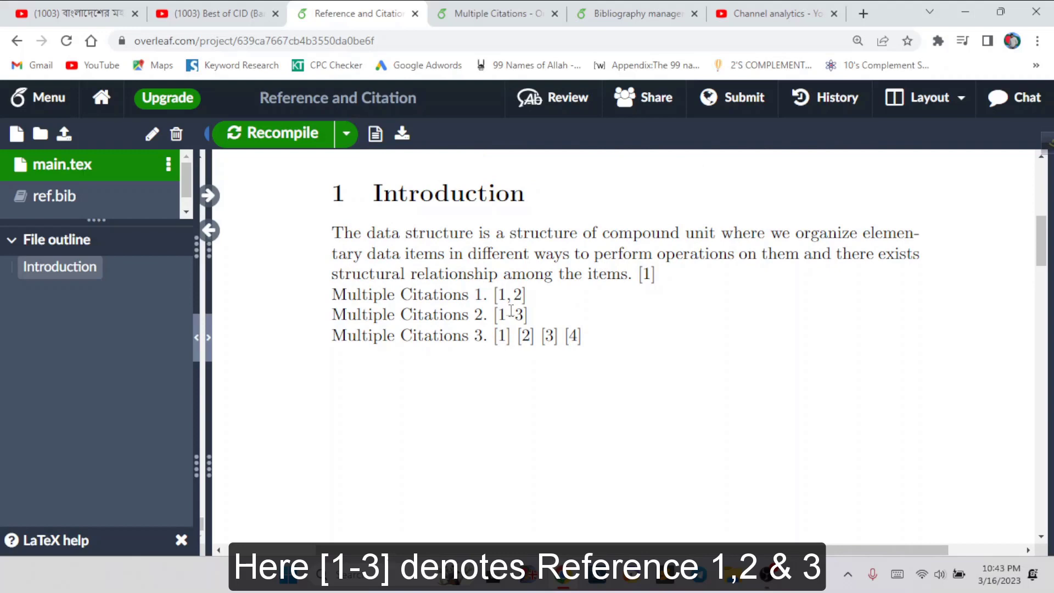
{"action": "scroll", "coordinate": [511, 312], "scroll_direction": "down", "scroll_amount": 10}
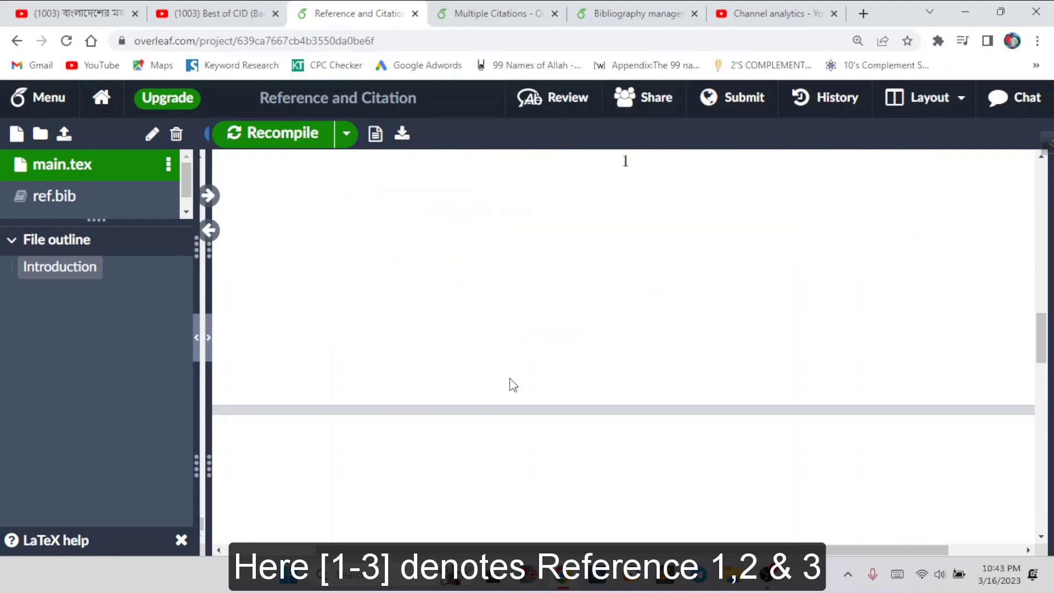
{"action": "scroll", "coordinate": [513, 395], "scroll_direction": "up", "scroll_amount": 12}
{"action": "scroll", "coordinate": [513, 429], "scroll_direction": "down", "scroll_amount": 5}
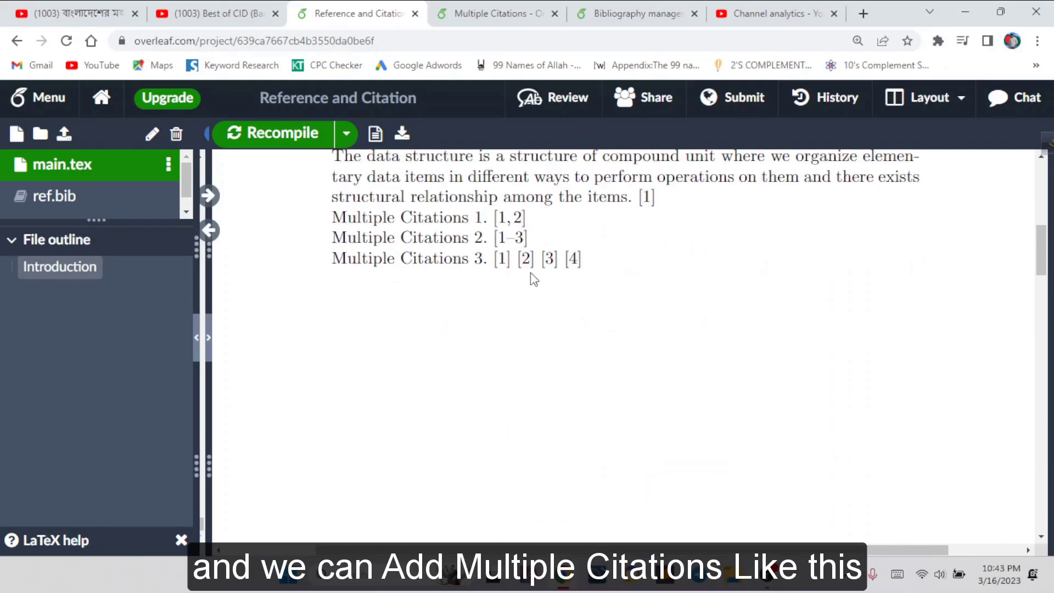
{"action": "scroll", "coordinate": [649, 337], "scroll_direction": "up", "scroll_amount": 2}
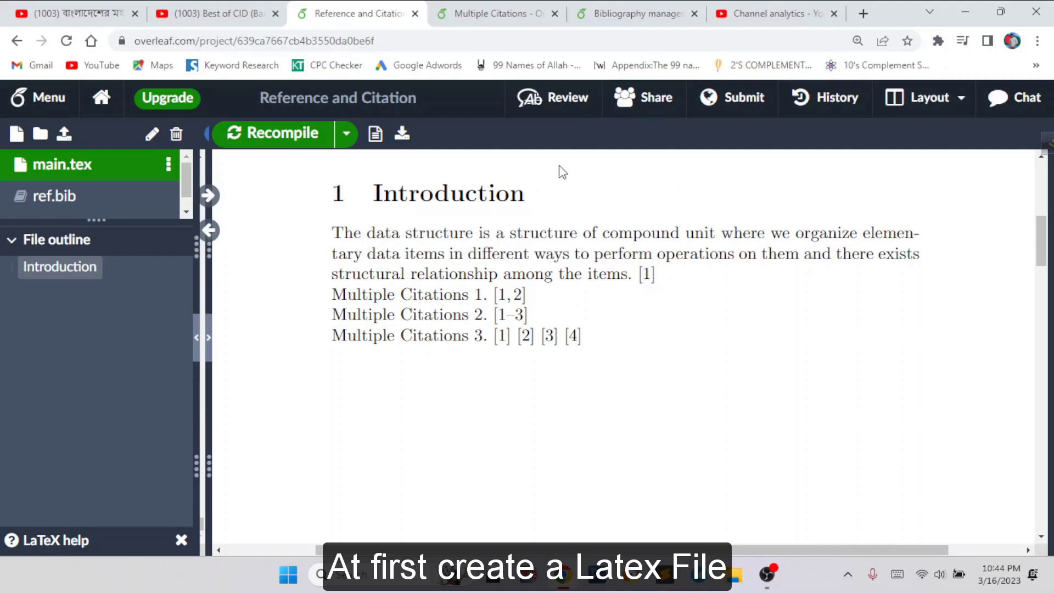
- Copy the data structure paragraph from the Reference and Citation project under the Multiple Citations project's Introduction heading, and recompile
{"action": "left_click", "coordinate": [495, 13]}
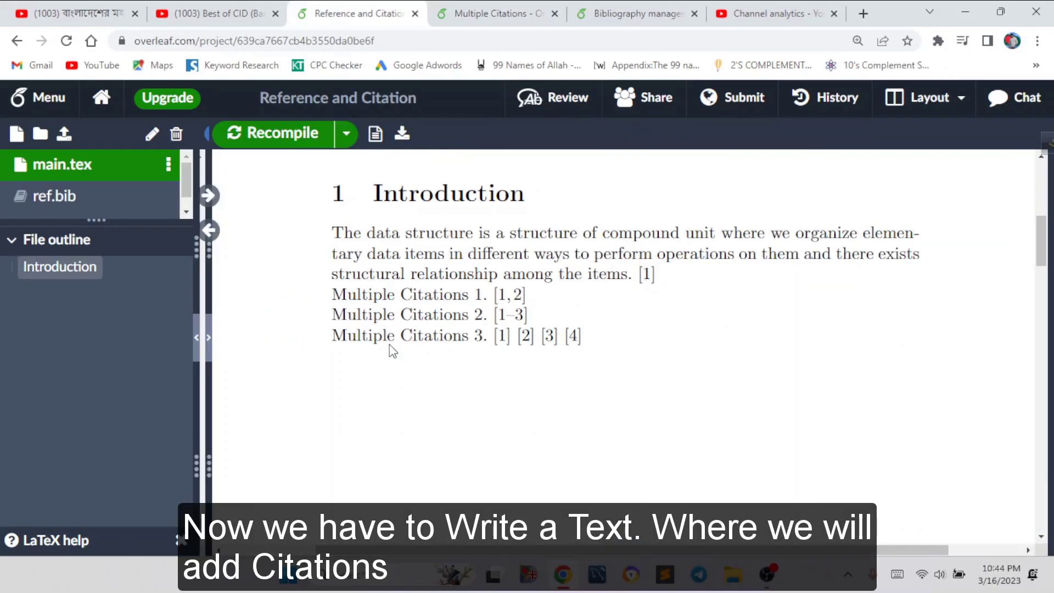
{"action": "left_click_drag", "start_coordinate": [333, 233], "coordinate": [638, 273]}
{"action": "key", "text": "ctrl+c"}
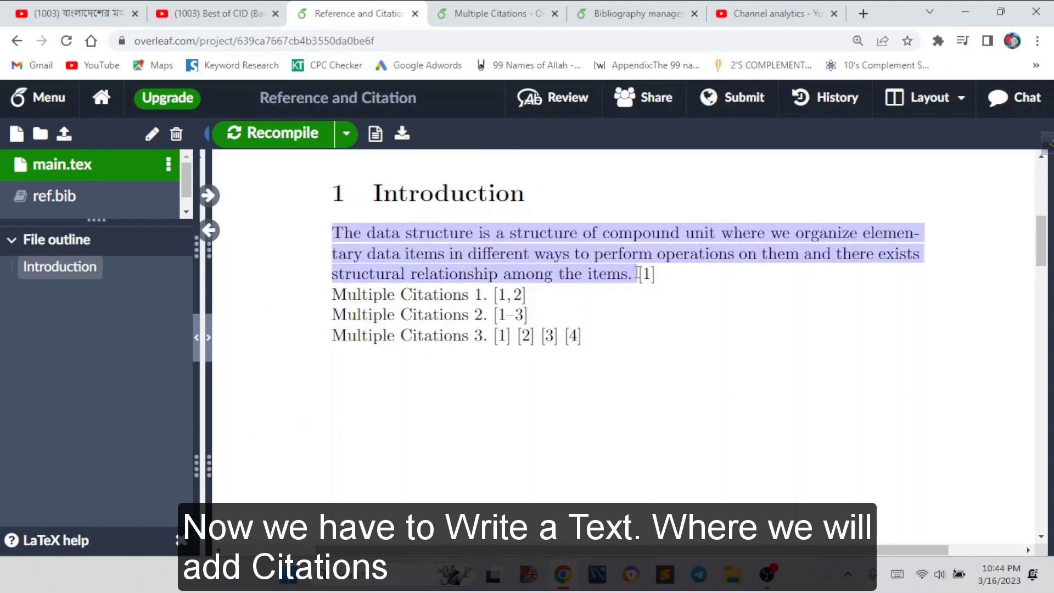
{"action": "left_click", "coordinate": [463, 13]}
{"action": "left_click", "coordinate": [410, 377]}
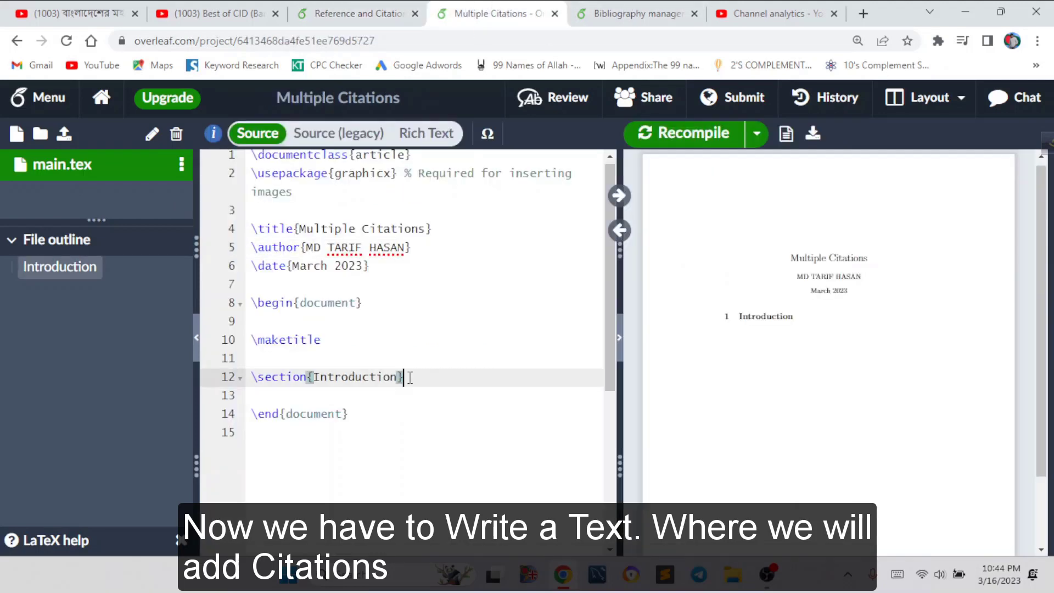
{"action": "key", "text": "Return"}
{"action": "key", "text": "ctrl+v"}
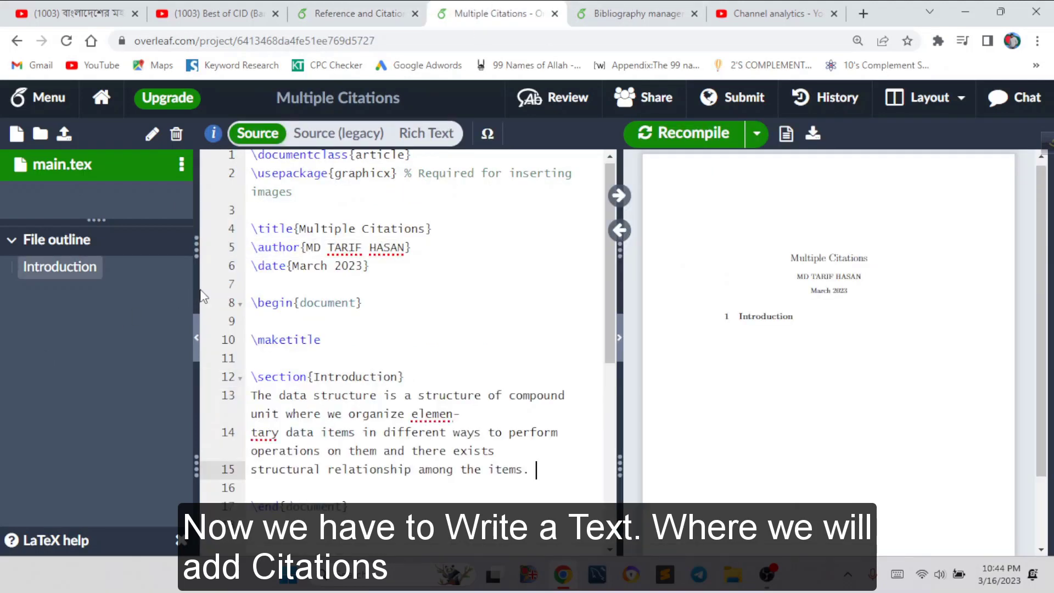
{"action": "left_click_drag", "start_coordinate": [195, 289], "coordinate": [162, 289]}
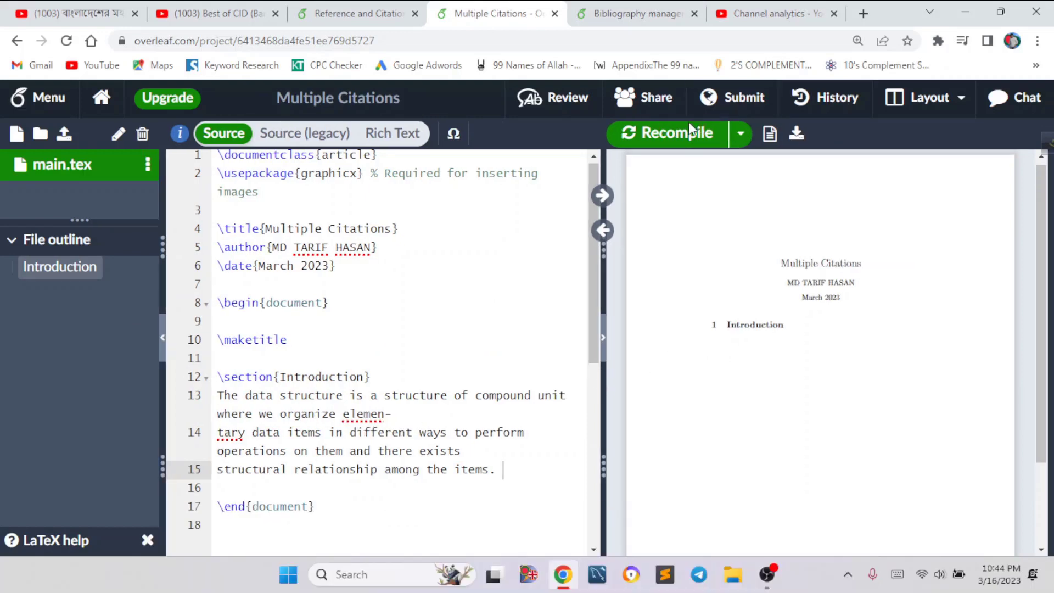
{"action": "left_click", "coordinate": [667, 138]}
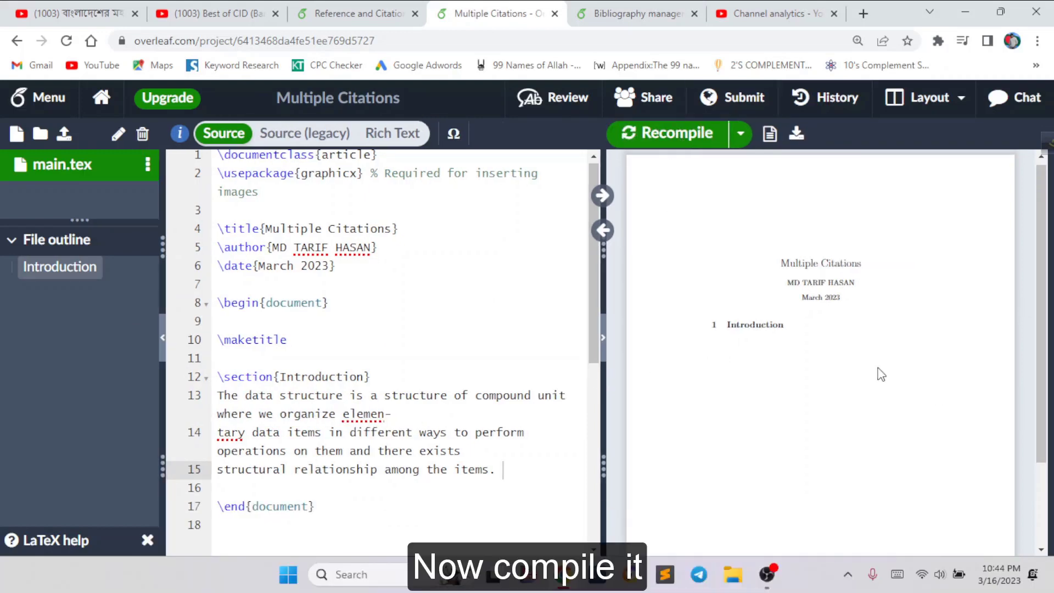
- Create a new bibliography file named reference.bib in the Multiple Citations project
{"action": "left_click", "coordinate": [357, 13]}
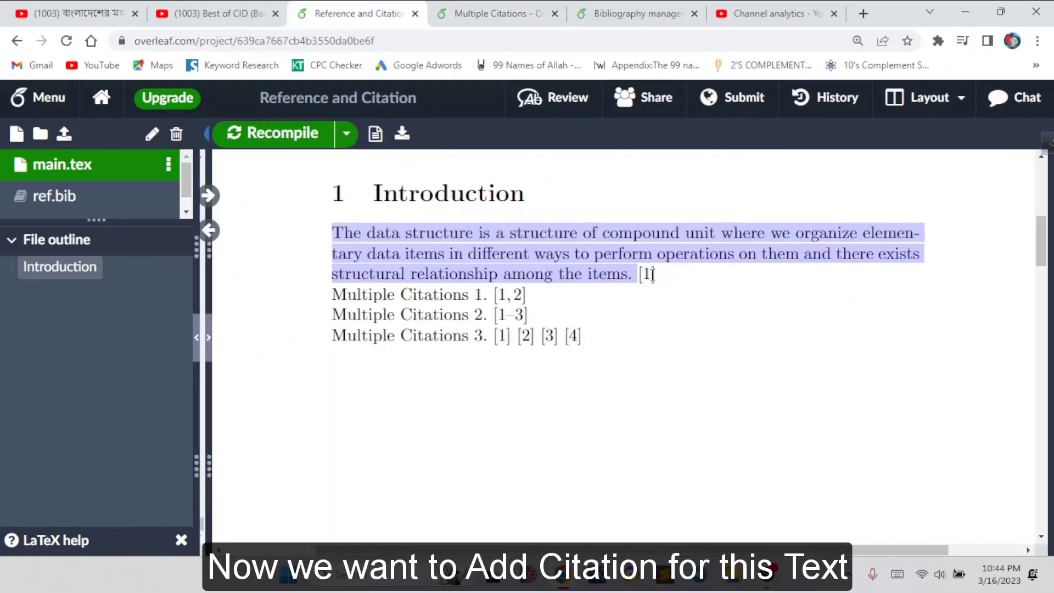
{"action": "left_click", "coordinate": [497, 14]}
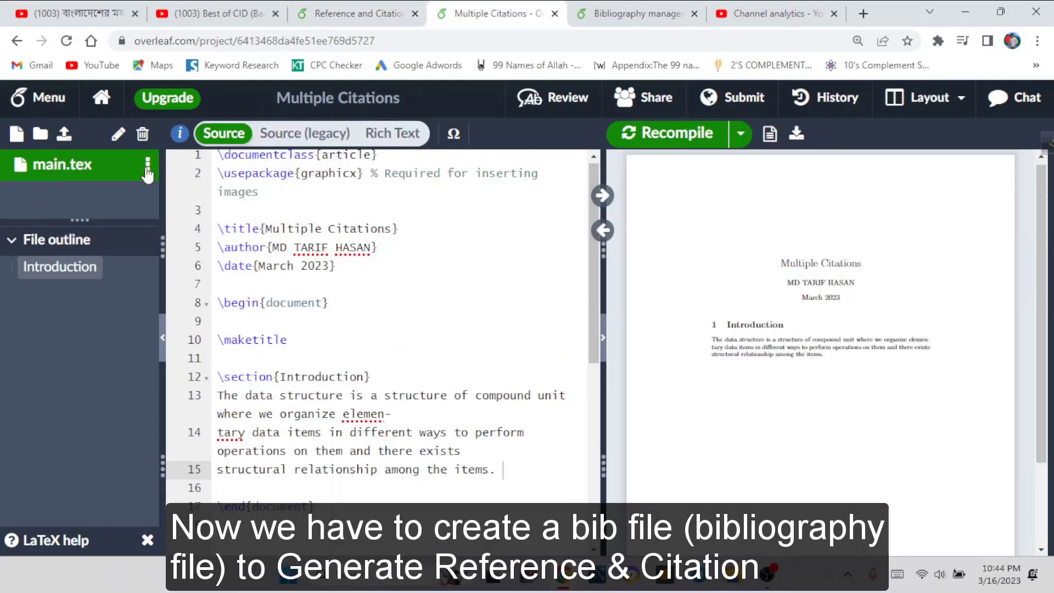
{"action": "left_click", "coordinate": [16, 134]}
{"action": "key", "text": "ctrl+a"}
{"action": "key", "text": "BackSpace"}
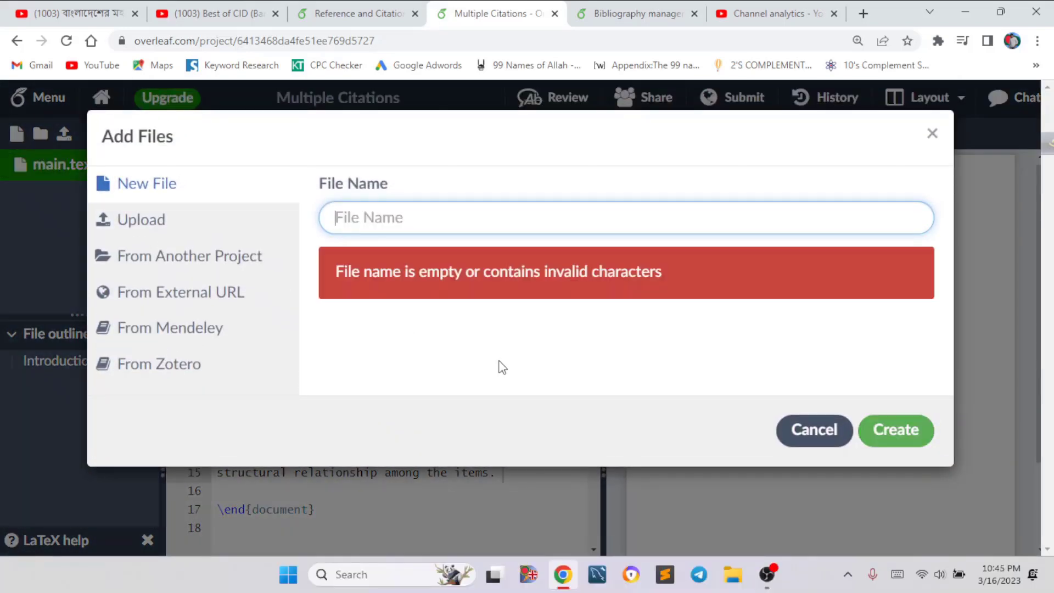
{"action": "type", "text": "refe"}
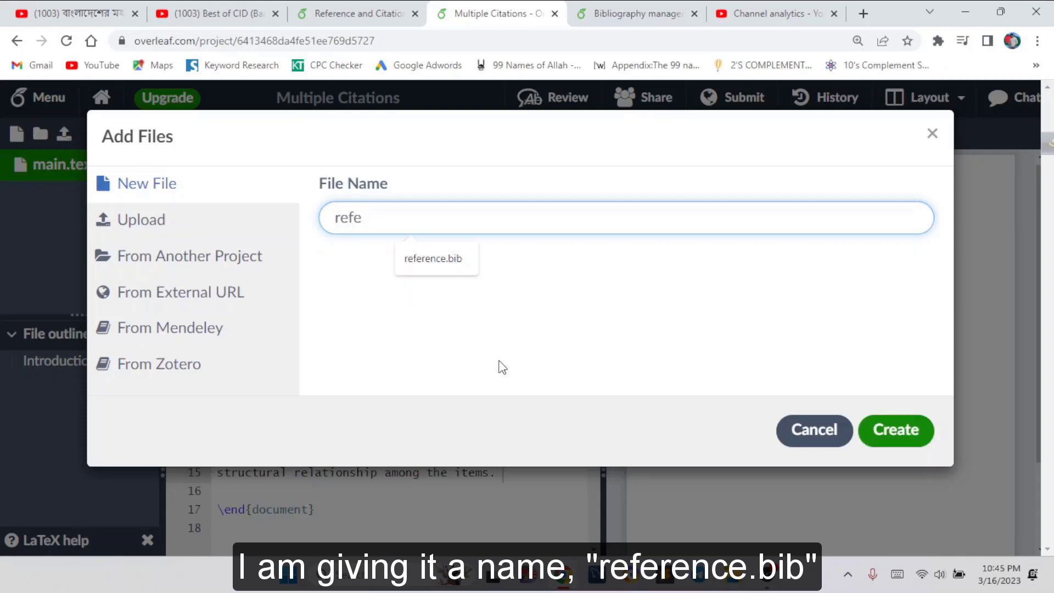
{"action": "left_click", "coordinate": [398, 254]}
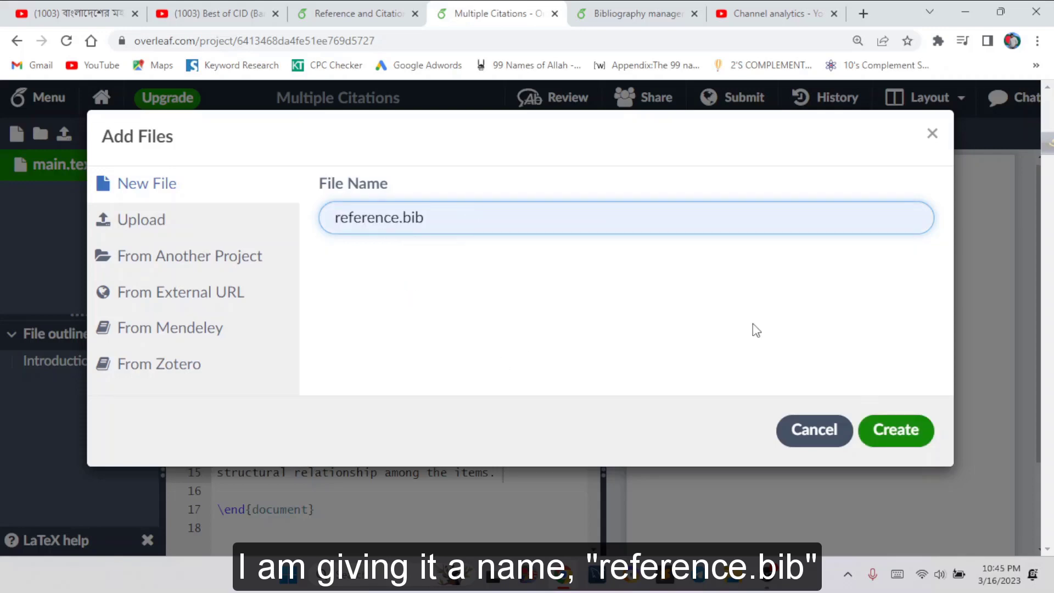
{"action": "left_click", "coordinate": [914, 432]}
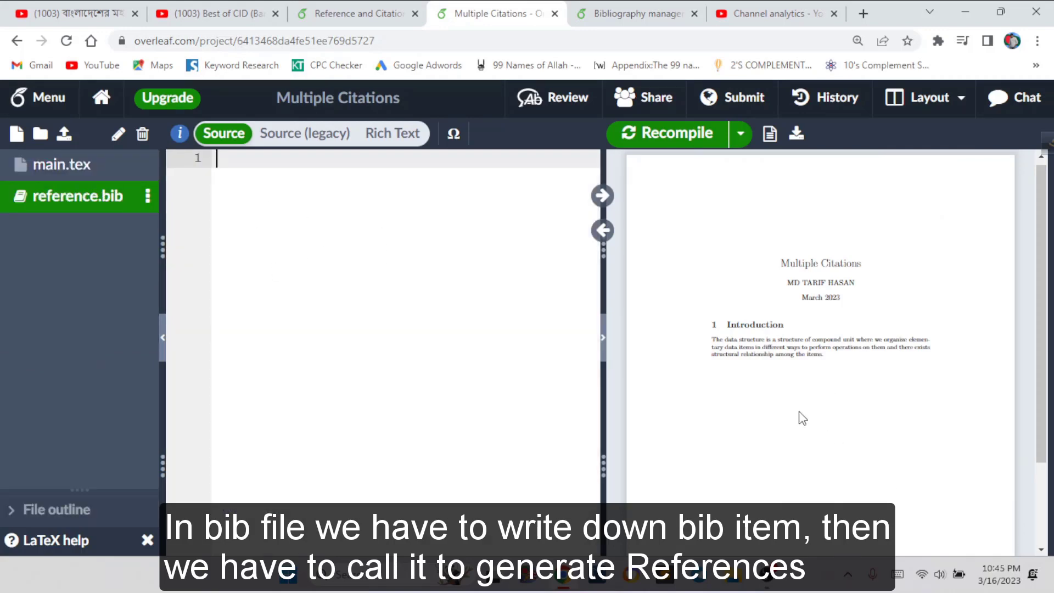
- Copy all bibliography entries from ref.bib in the Reference and Citation project into reference.bib of the Multiple Citations project
{"action": "left_click", "coordinate": [358, 14]}
{"action": "left_click", "coordinate": [538, 369]}
{"action": "scroll", "coordinate": [540, 374], "scroll_direction": "up", "scroll_amount": 7}
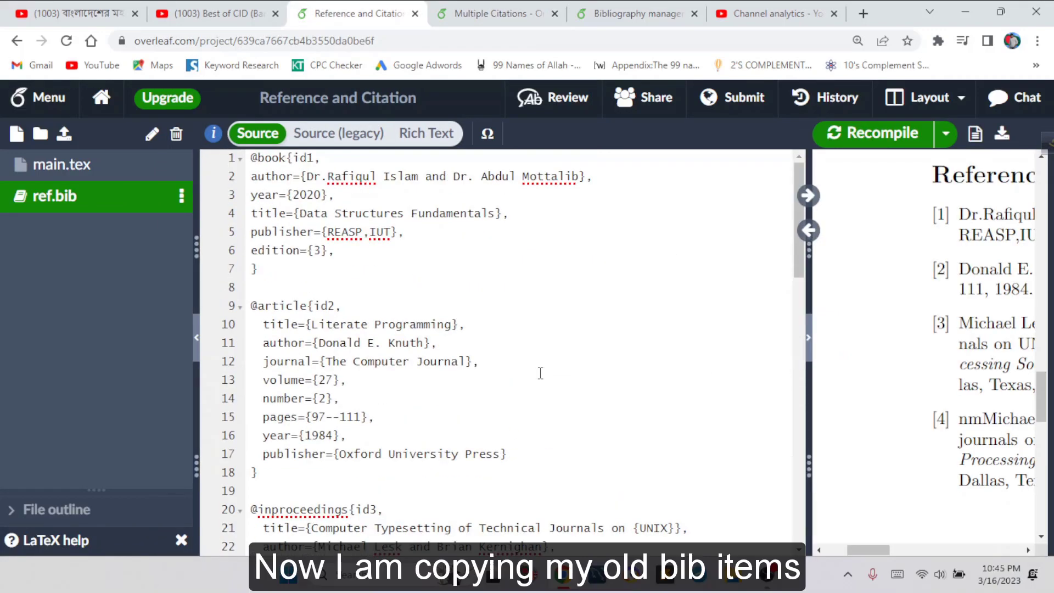
{"action": "key", "text": "ctrl+a"}
{"action": "scroll", "coordinate": [541, 371], "scroll_direction": "down", "scroll_amount": 5}
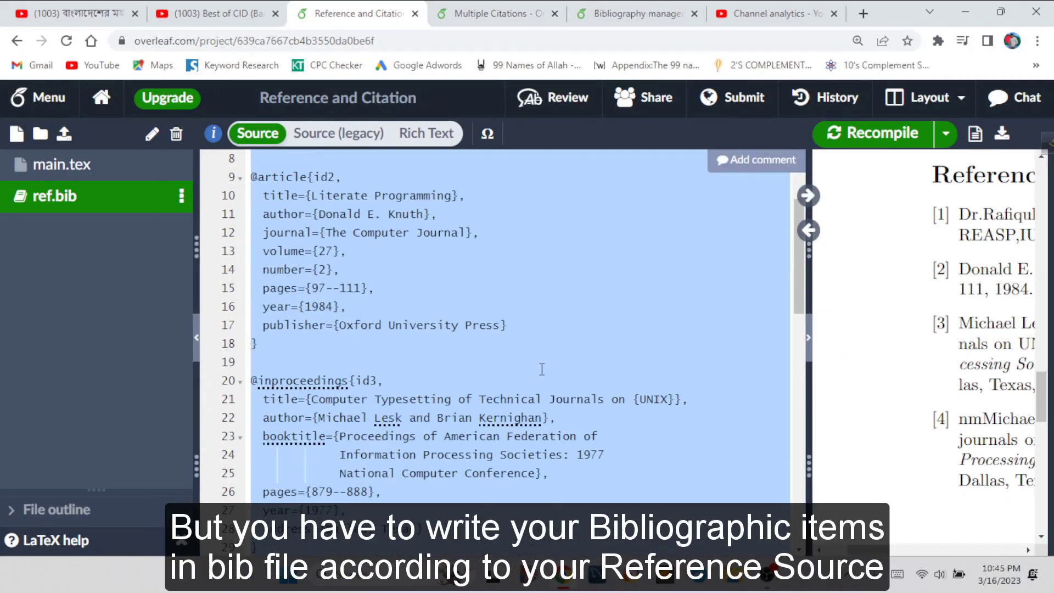
{"action": "scroll", "coordinate": [544, 366], "scroll_direction": "down", "scroll_amount": 6}
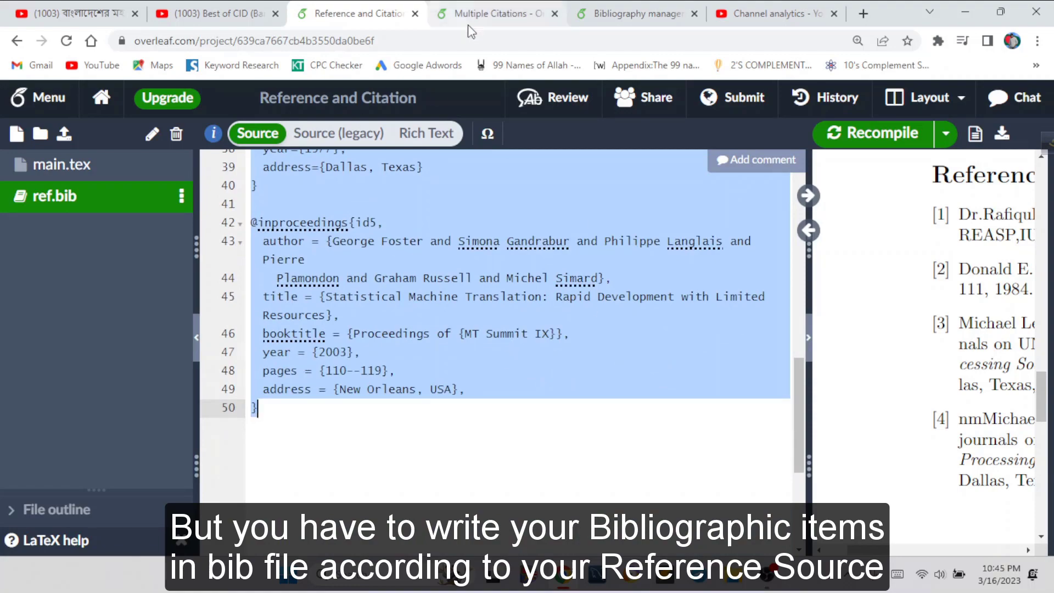
{"action": "left_click", "coordinate": [491, 12]}
{"action": "scroll", "coordinate": [345, 243], "scroll_direction": "up", "scroll_amount": 10}
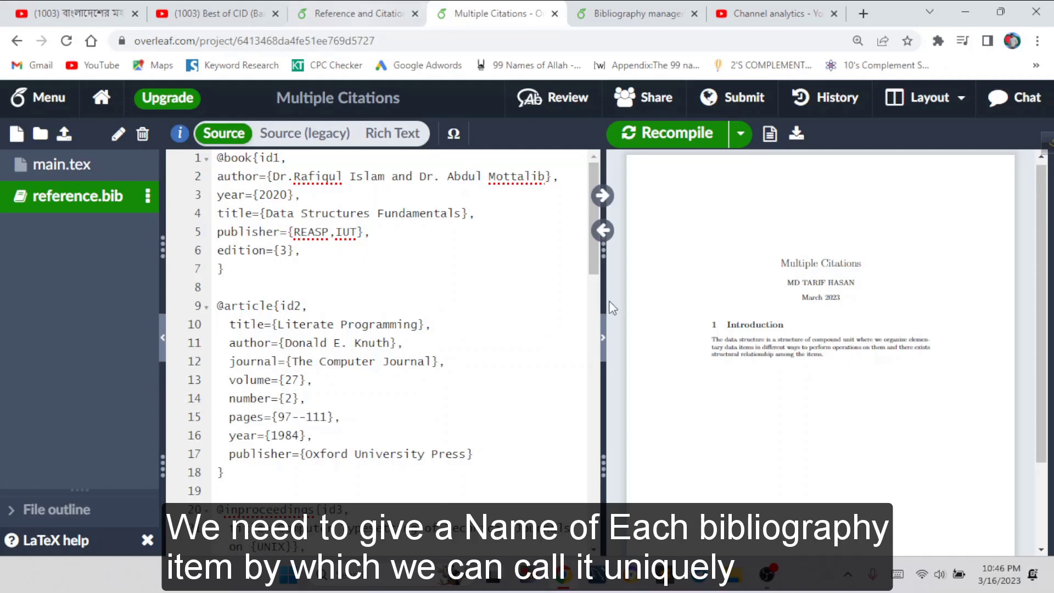
- Examine the identifier given to each bibliography entry throughout reference.bib, starting with the book entry id1
{"action": "left_click", "coordinate": [284, 158]}
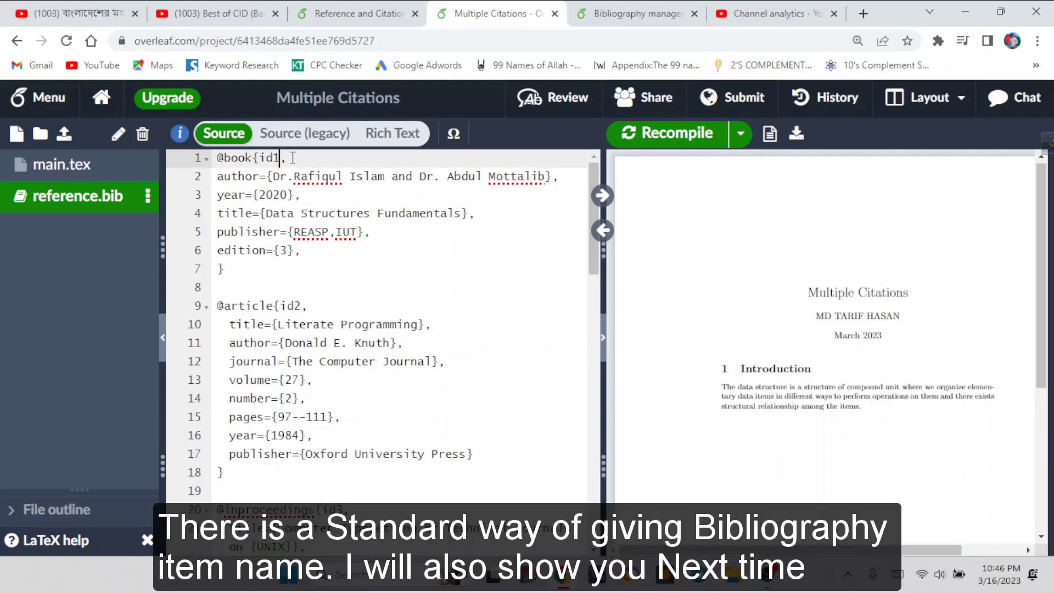
{"action": "type", "text": ","}
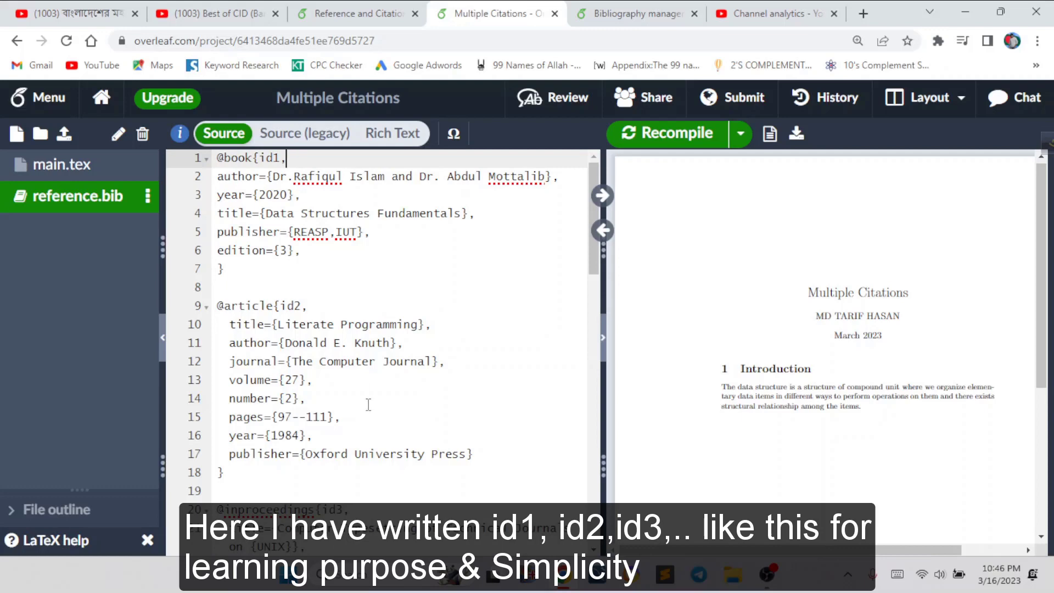
{"action": "scroll", "coordinate": [337, 387], "scroll_direction": "down", "scroll_amount": 4}
{"action": "scroll", "coordinate": [336, 387], "scroll_direction": "up", "scroll_amount": 4}
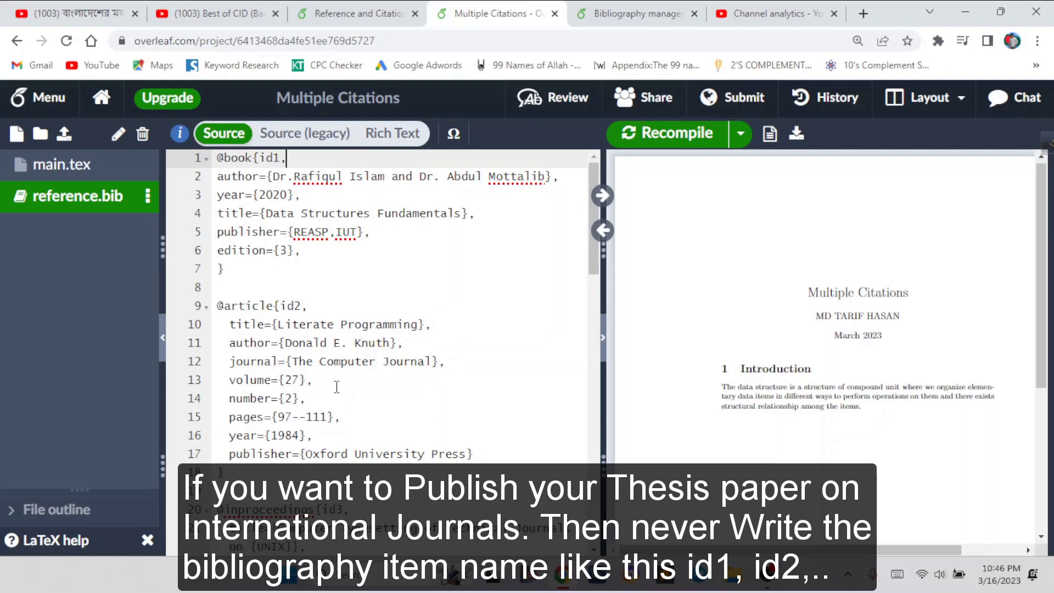
{"action": "scroll", "coordinate": [364, 438], "scroll_direction": "down", "scroll_amount": 4}
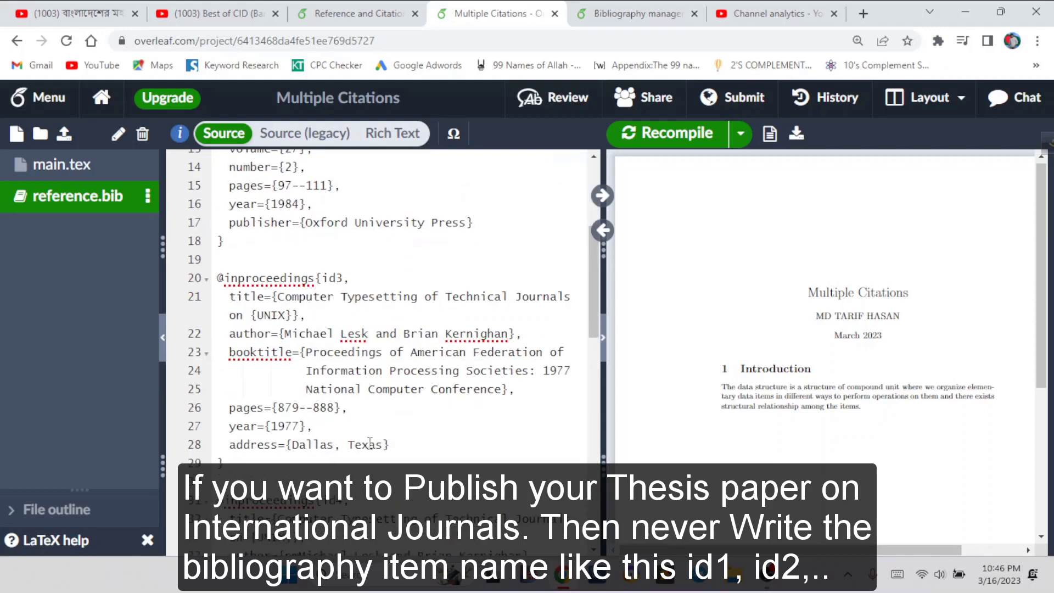
{"action": "scroll", "coordinate": [367, 441], "scroll_direction": "up", "scroll_amount": 4}
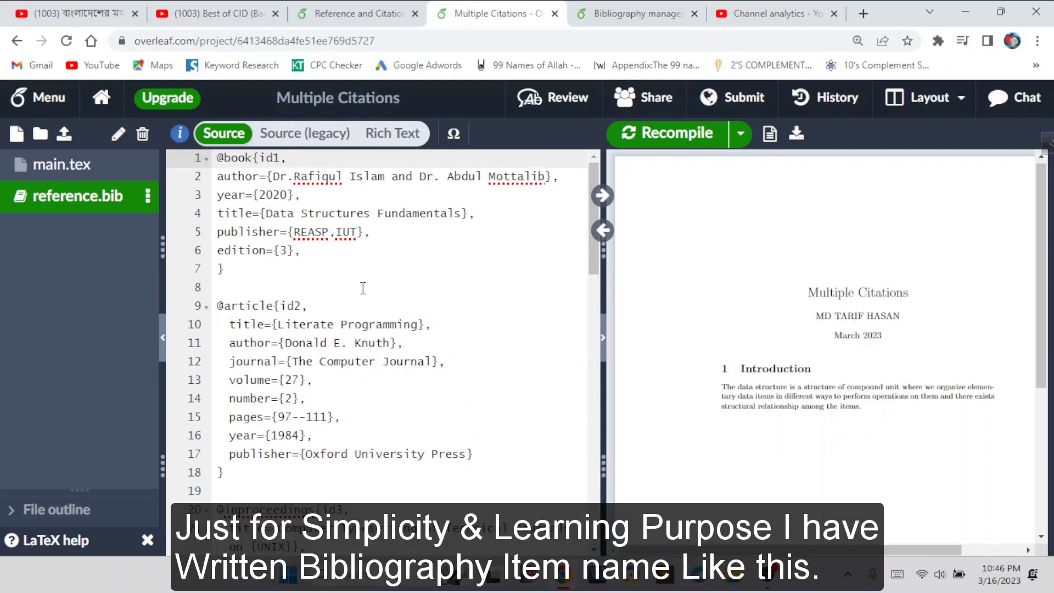
{"action": "scroll", "coordinate": [363, 288], "scroll_direction": "down", "scroll_amount": 6}
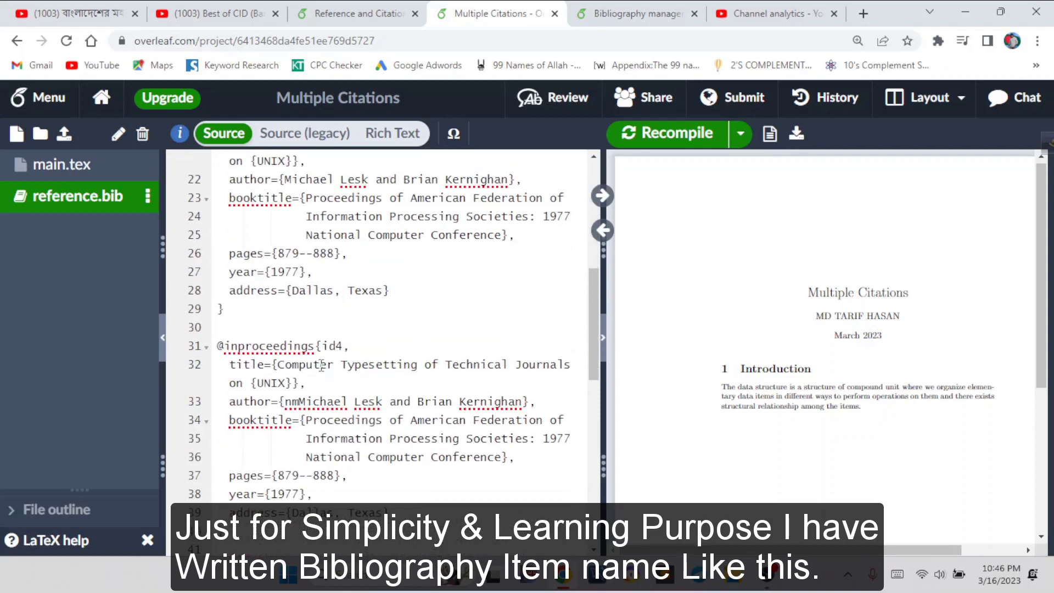
{"action": "scroll", "coordinate": [321, 365], "scroll_direction": "down", "scroll_amount": 5}
{"action": "scroll", "coordinate": [327, 361], "scroll_direction": "up", "scroll_amount": 10}
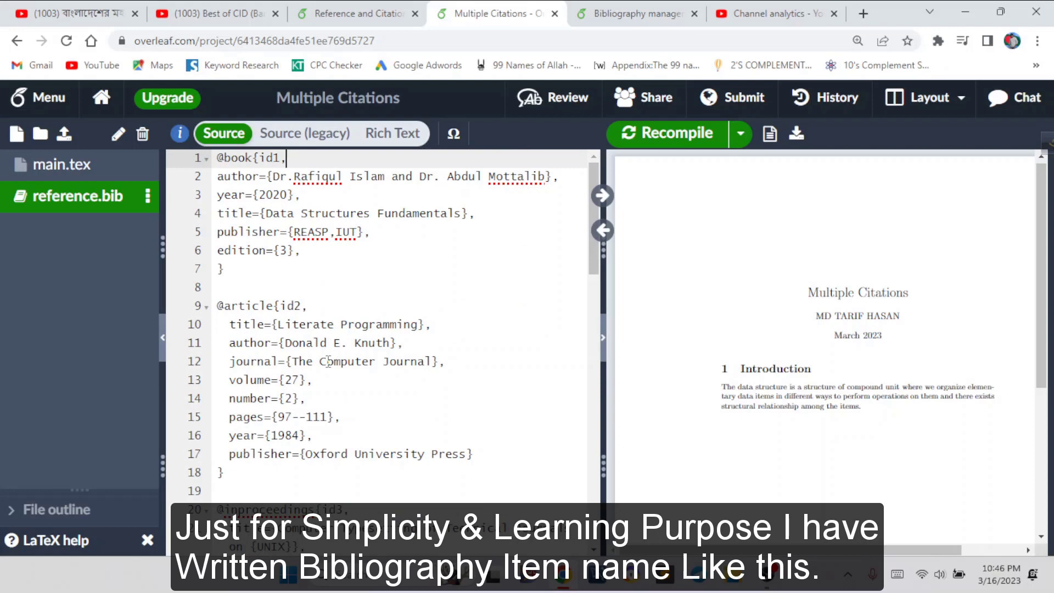
{"action": "left_click", "coordinate": [283, 160]}
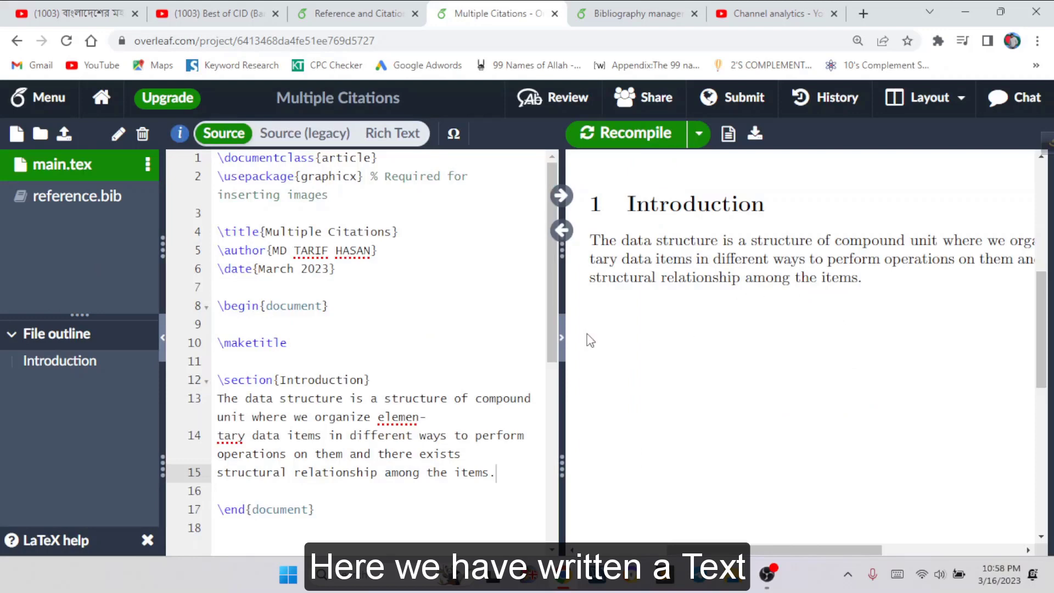
- Load the cite package with \usepackage{cite} directly below the \documentclass line of main.tex
{"action": "left_click", "coordinate": [502, 473]}
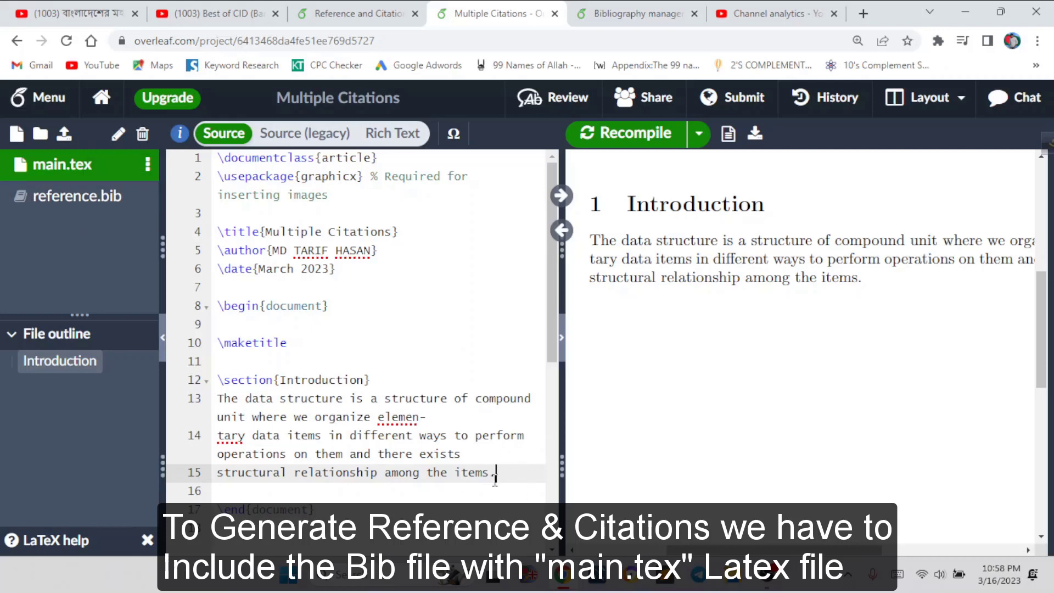
{"action": "left_click", "coordinate": [536, 158]}
{"action": "key", "text": "Return"}
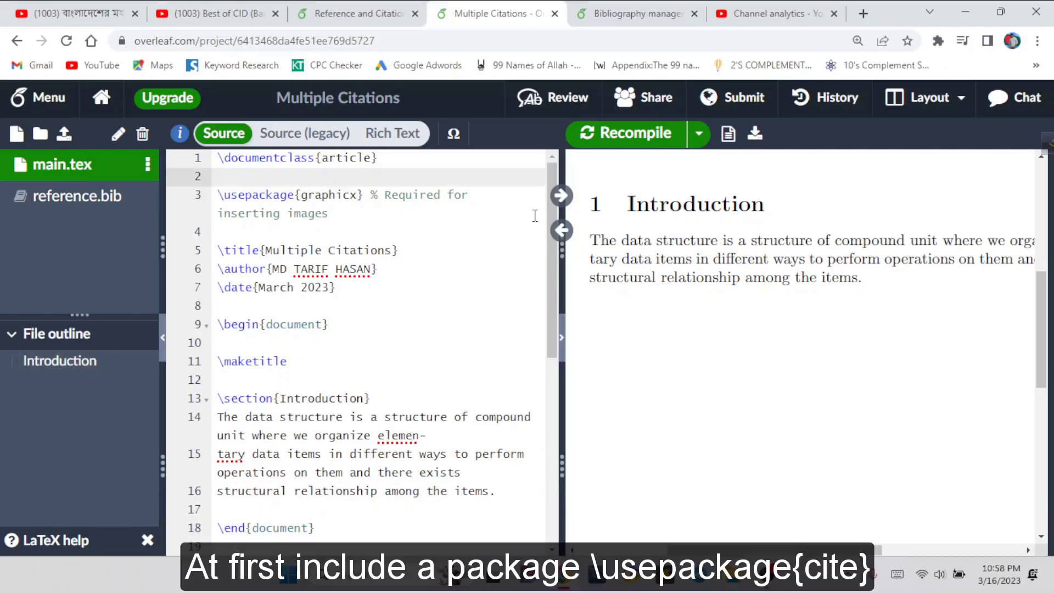
{"action": "type", "text": "\\us"}
{"action": "key", "text": "Return"}
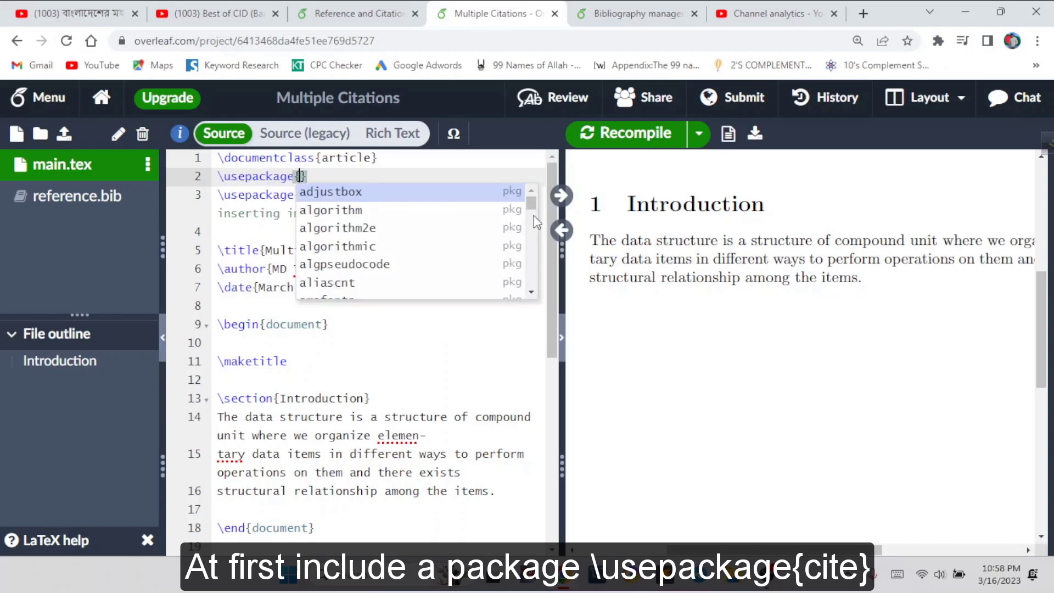
{"action": "type", "text": "cite"}
{"action": "key", "text": "ctrl+s"}
- Include the bib file with \bibliography{reference.bib} below the Introduction paragraph, leaving a blank line between them
{"action": "scroll", "coordinate": [535, 215], "scroll_direction": "down", "scroll_amount": 2}
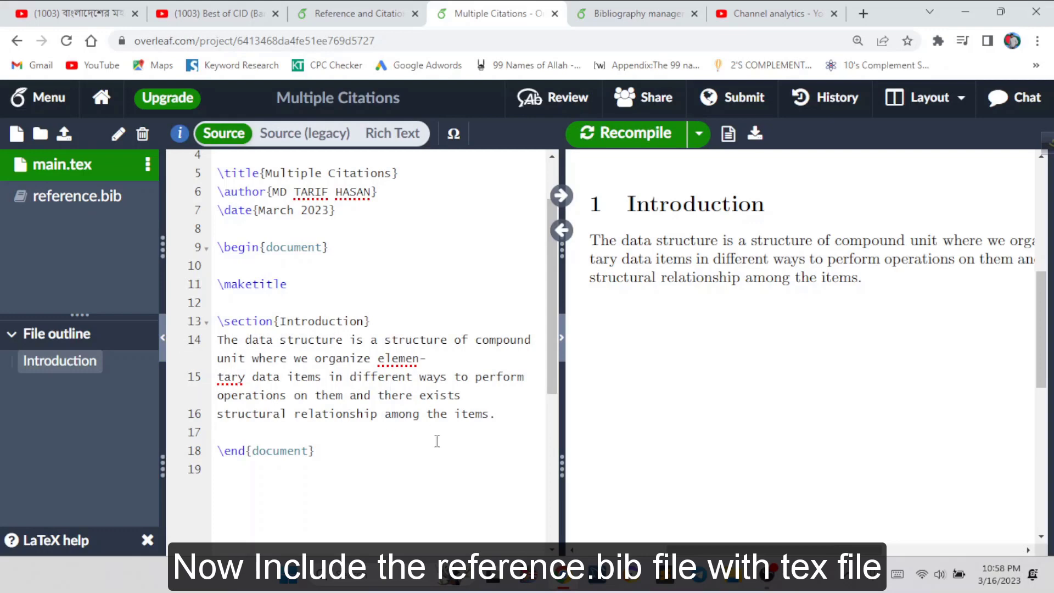
{"action": "left_click", "coordinate": [510, 415]}
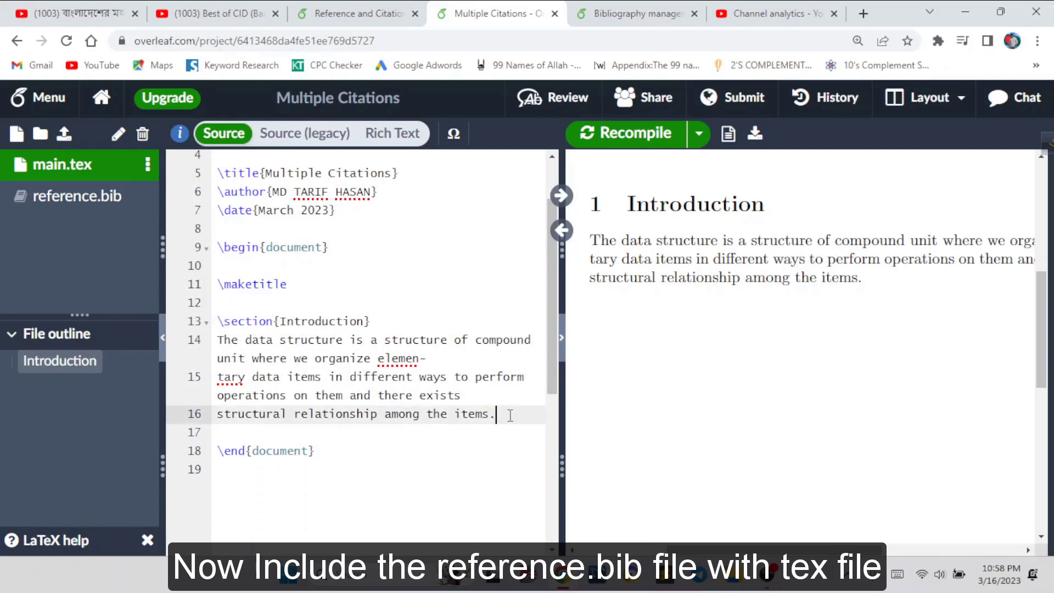
{"action": "key", "text": "Return"}
{"action": "key", "text": "Return"}
{"action": "type", "text": "\\bi"}
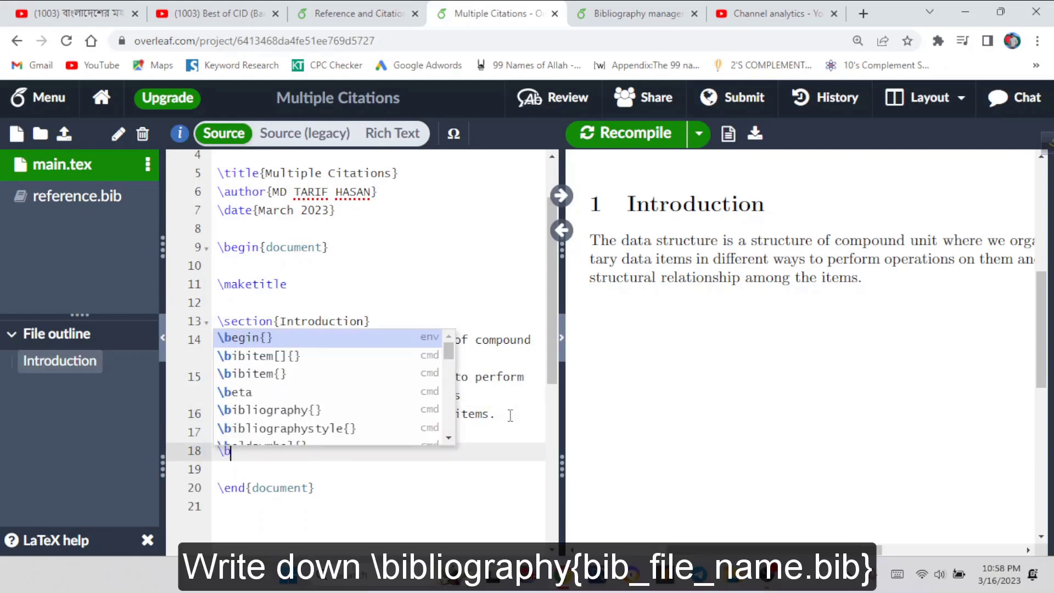
{"action": "key", "text": "Down"}
{"action": "key", "text": "Down"}
{"action": "key", "text": "Return"}
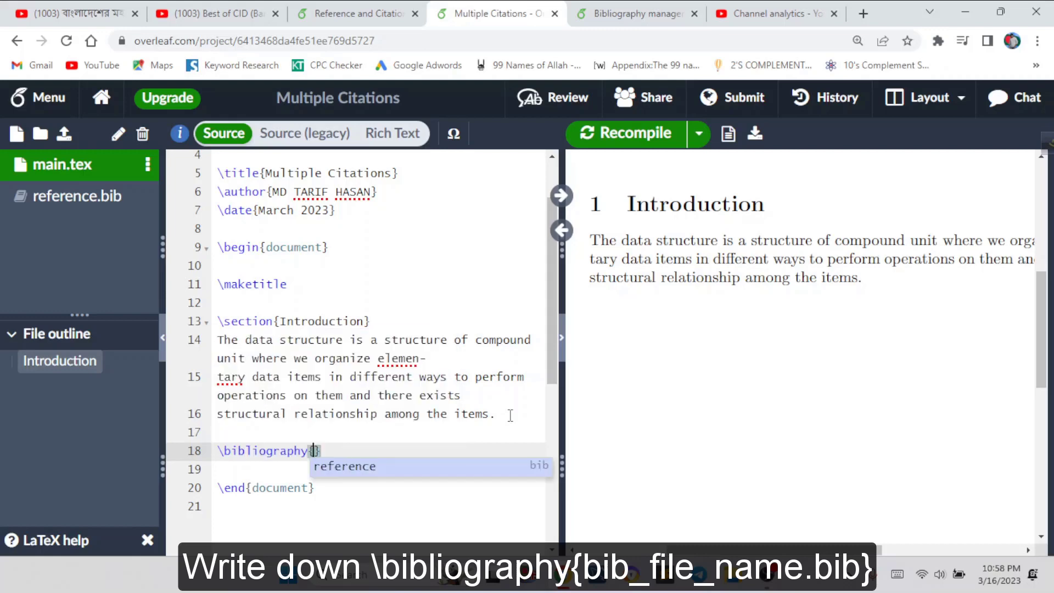
{"action": "type", "text": "refe"}
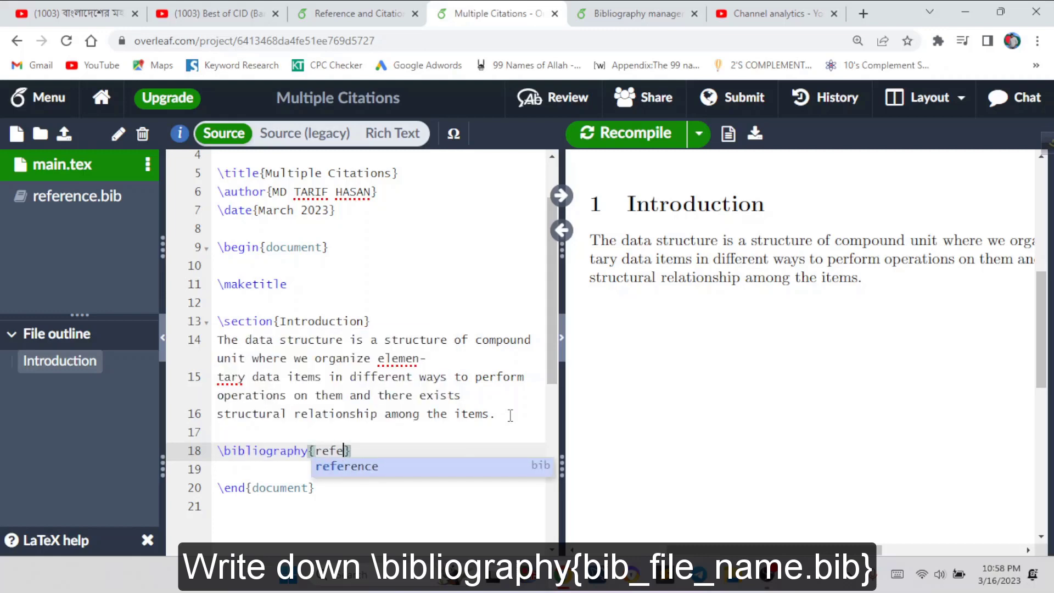
{"action": "type", "text": "rence.bib"}
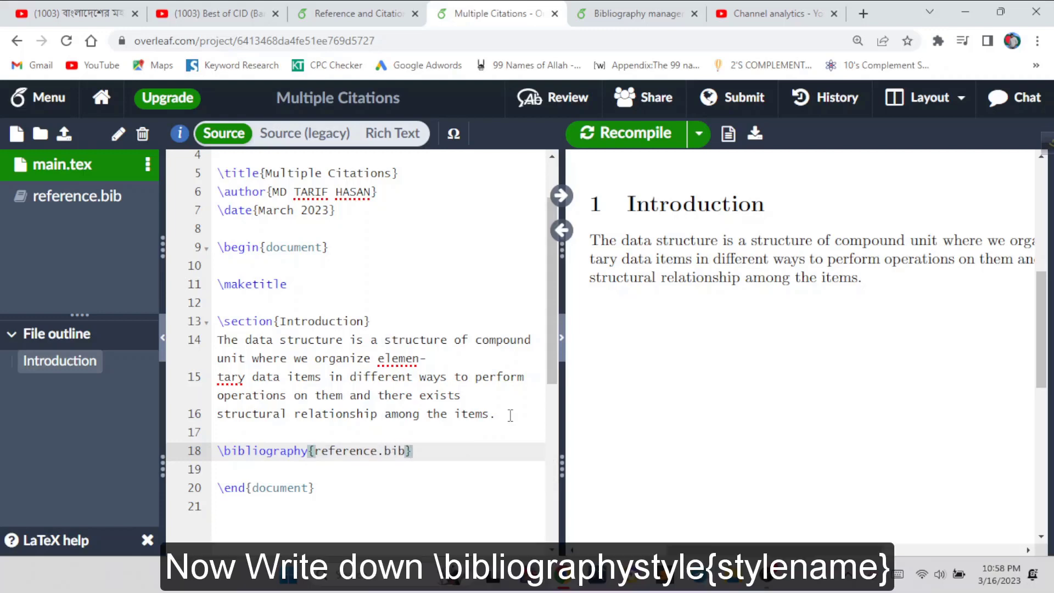
- Set the bibliography style to plain with \bibliographystyle{plain} on the line below \bibliography{reference.bib}
{"action": "key", "text": "Return"}
{"action": "type", "text": "\bib"}
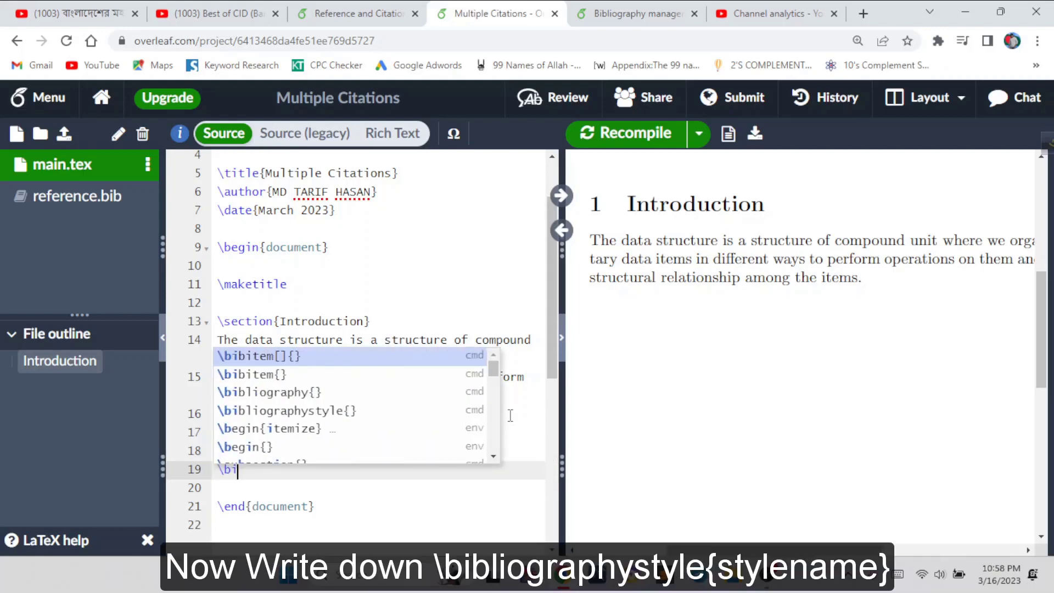
{"action": "key", "text": "Down"}
{"action": "key", "text": "Down"}
{"action": "key", "text": "Down"}
{"action": "key", "text": "Return"}
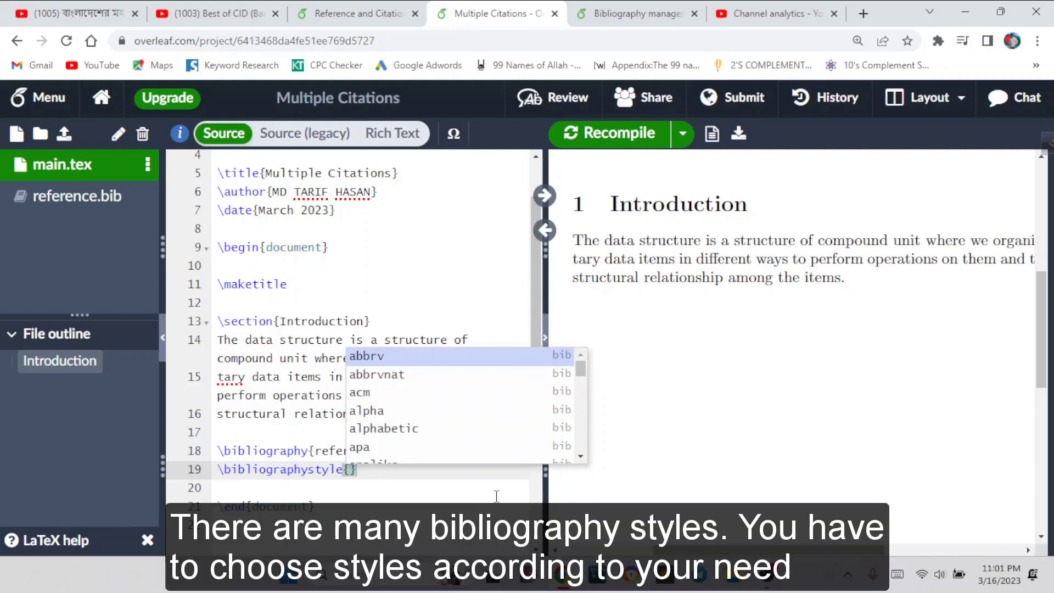
{"action": "type", "text": "plai"}
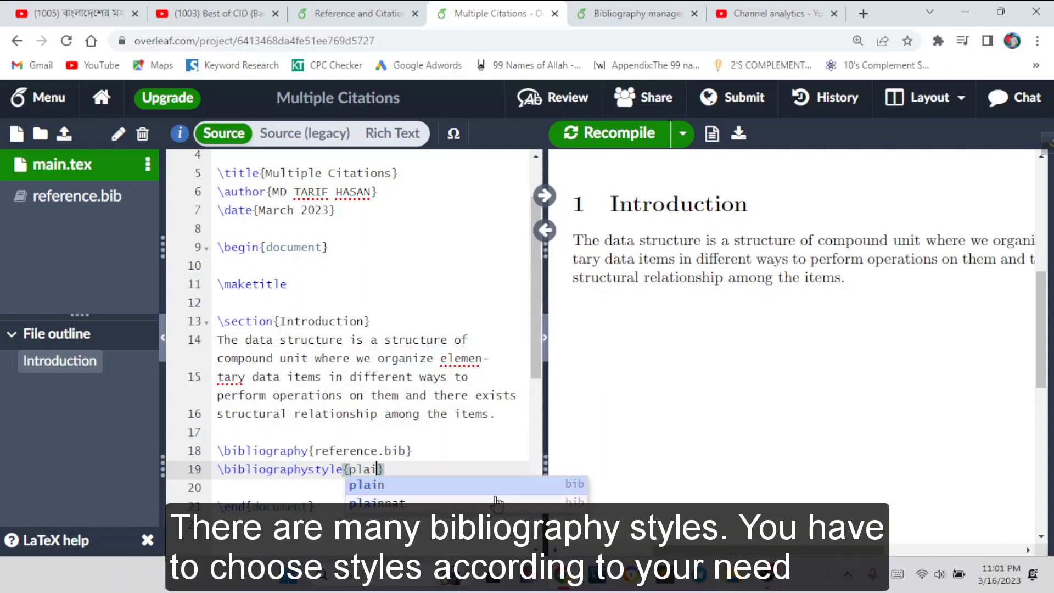
{"action": "type", "text": "n"}
{"action": "key", "text": "Return"}
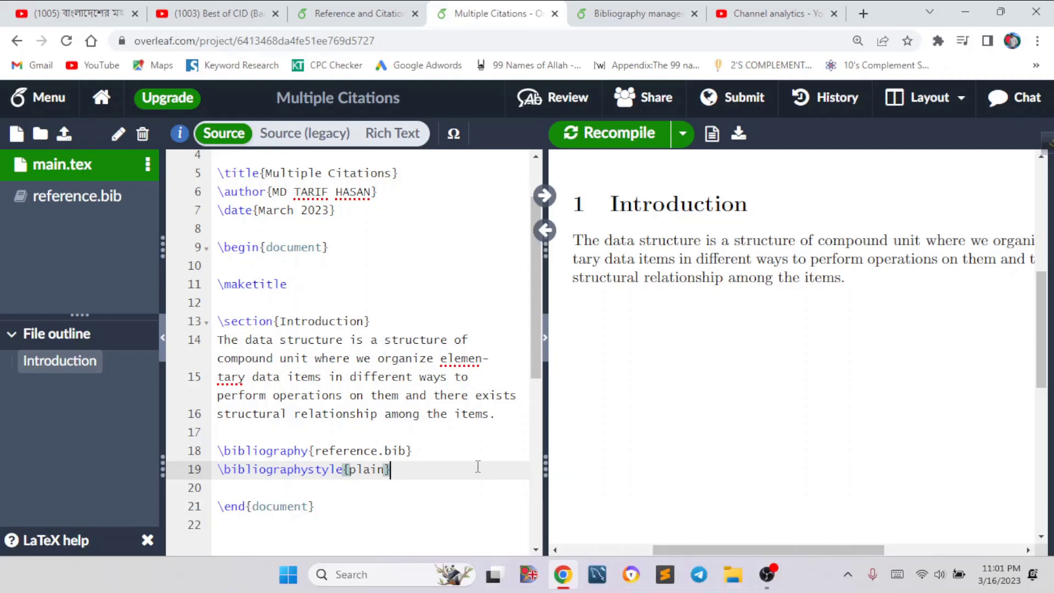
- Cite the bib entry id1 at the end of the Introduction paragraph with \cite{id1}, and recompile
{"action": "scroll", "coordinate": [486, 473], "scroll_direction": "down", "scroll_amount": 2}
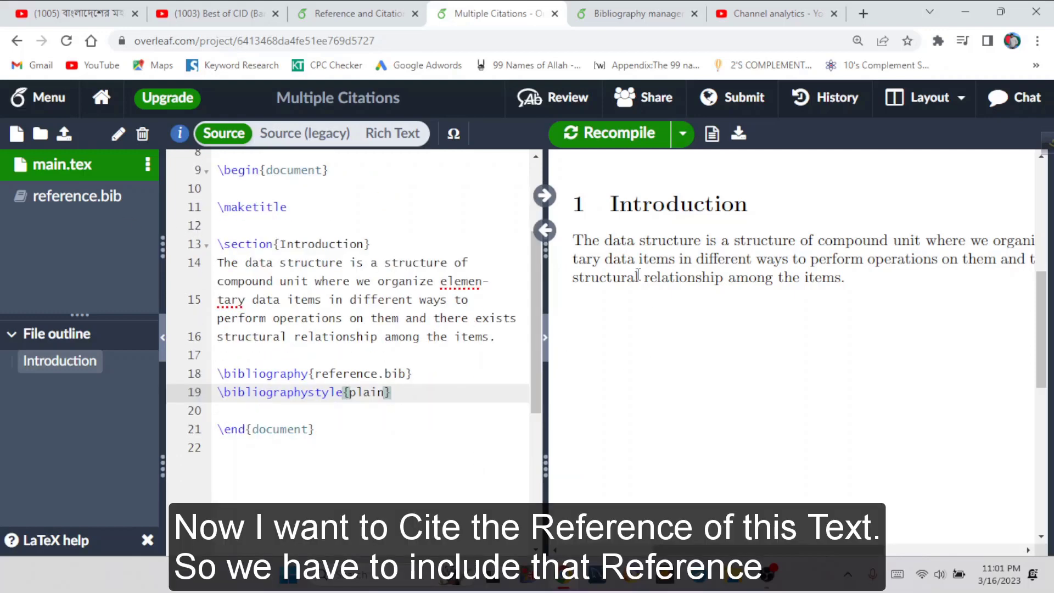
{"action": "left_click", "coordinate": [30, 199]}
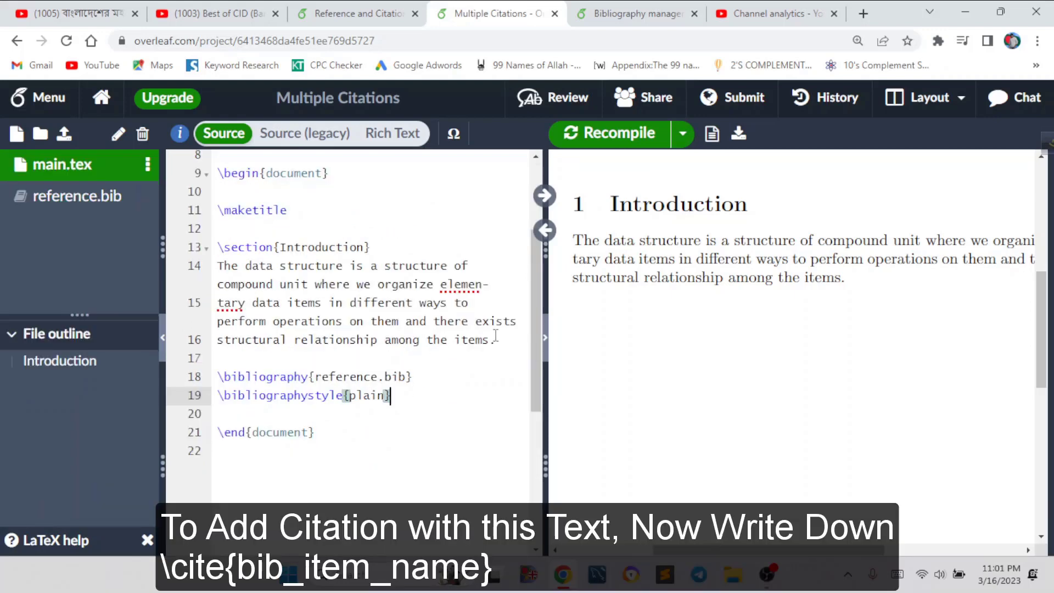
{"action": "left_click", "coordinate": [497, 340]}
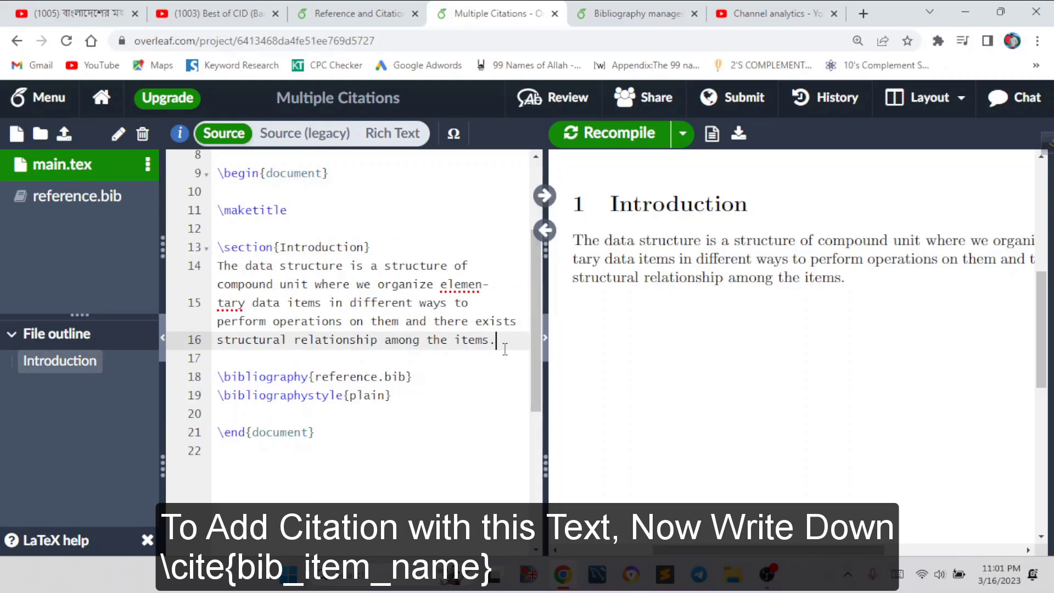
{"action": "type", "text": "\\cit"}
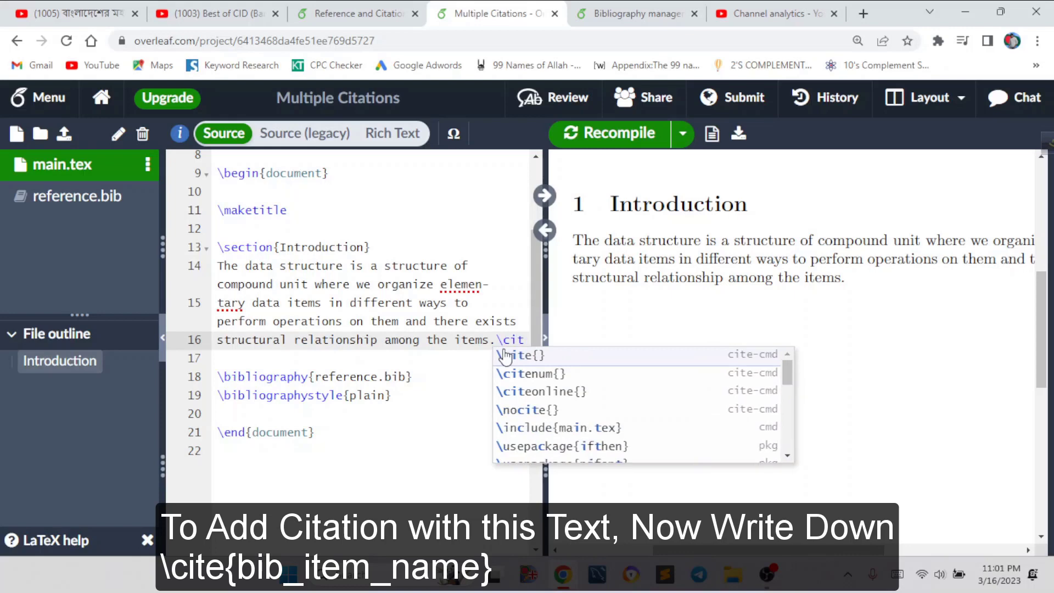
{"action": "left_click", "coordinate": [505, 355]}
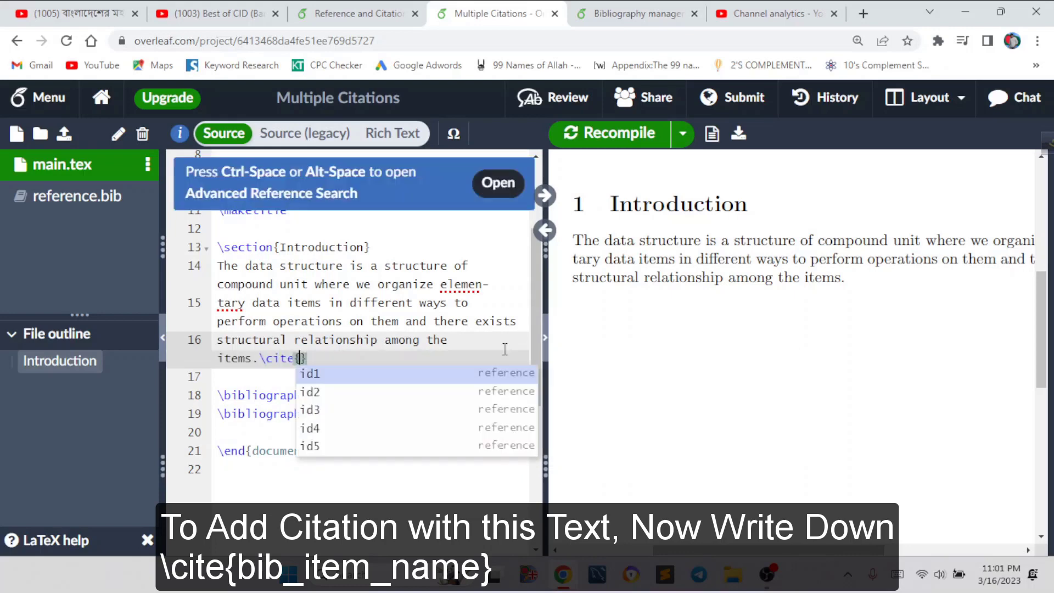
{"action": "type", "text": "id1"}
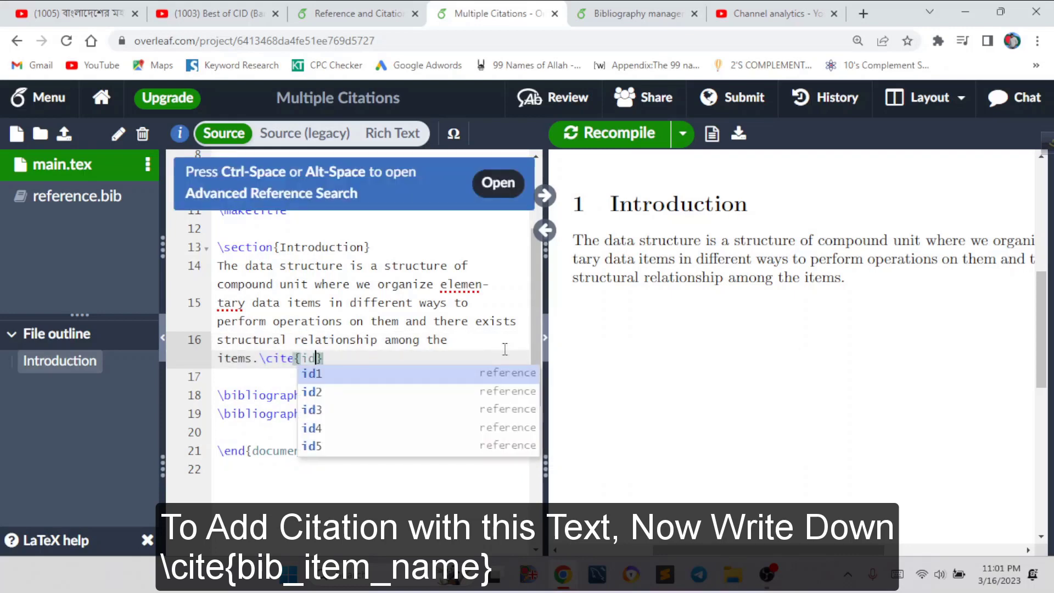
{"action": "key", "text": "Escape"}
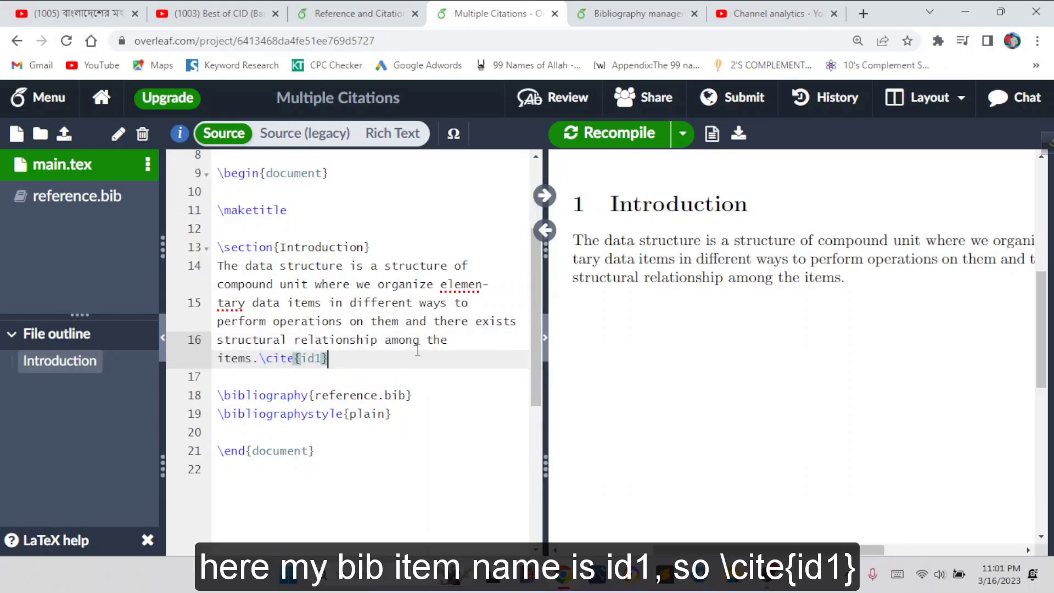
{"action": "key", "text": "ctrl+Return"}
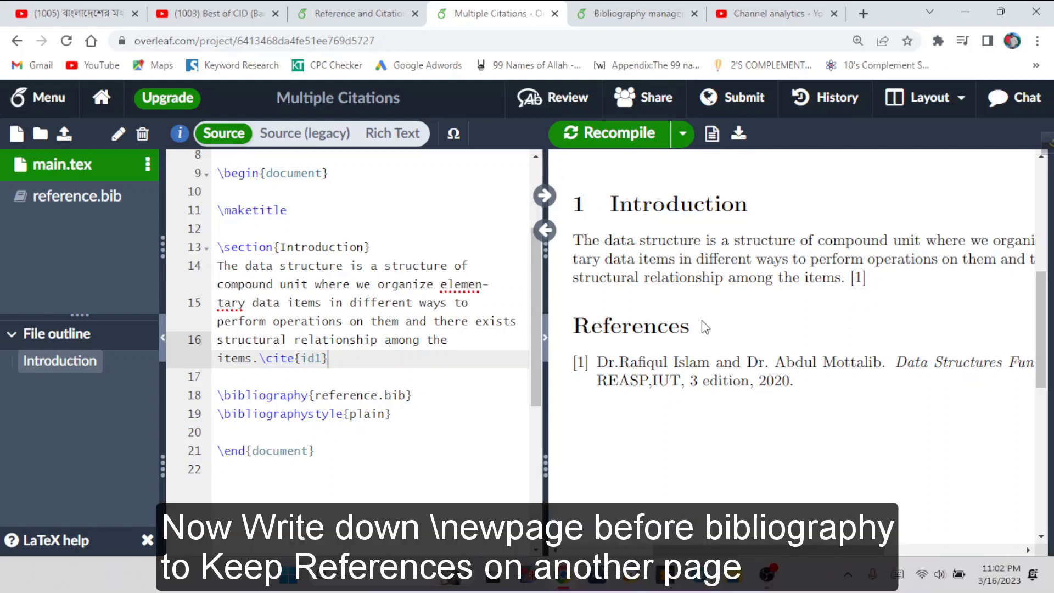
- Insert \newpage before the \bibliography line, recompile, and check the References page in the PDF preview
{"action": "left_click", "coordinate": [352, 373]}
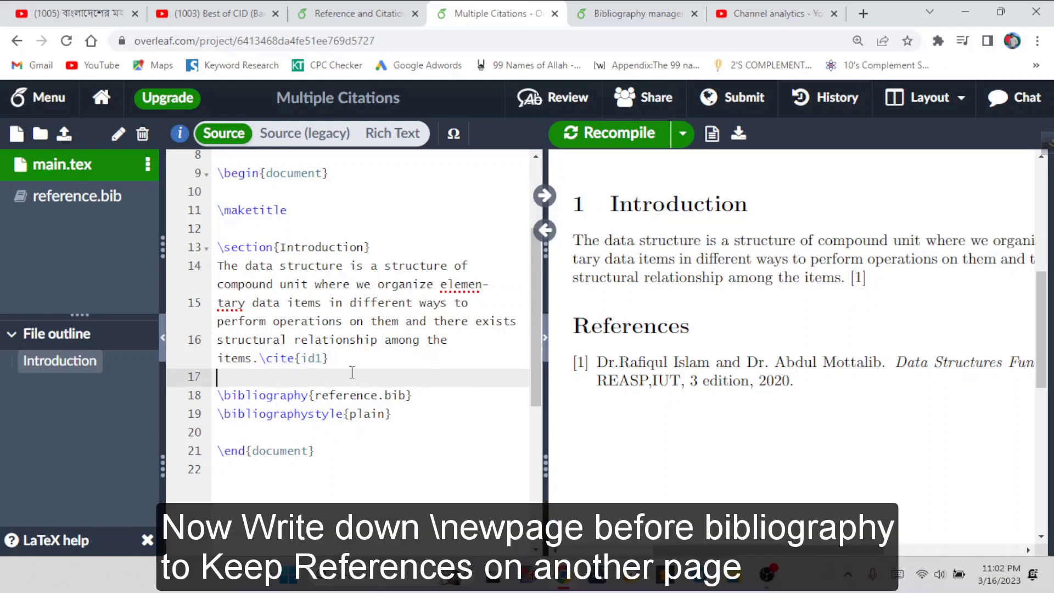
{"action": "key", "text": "Return"}
{"action": "type", "text": "e"}
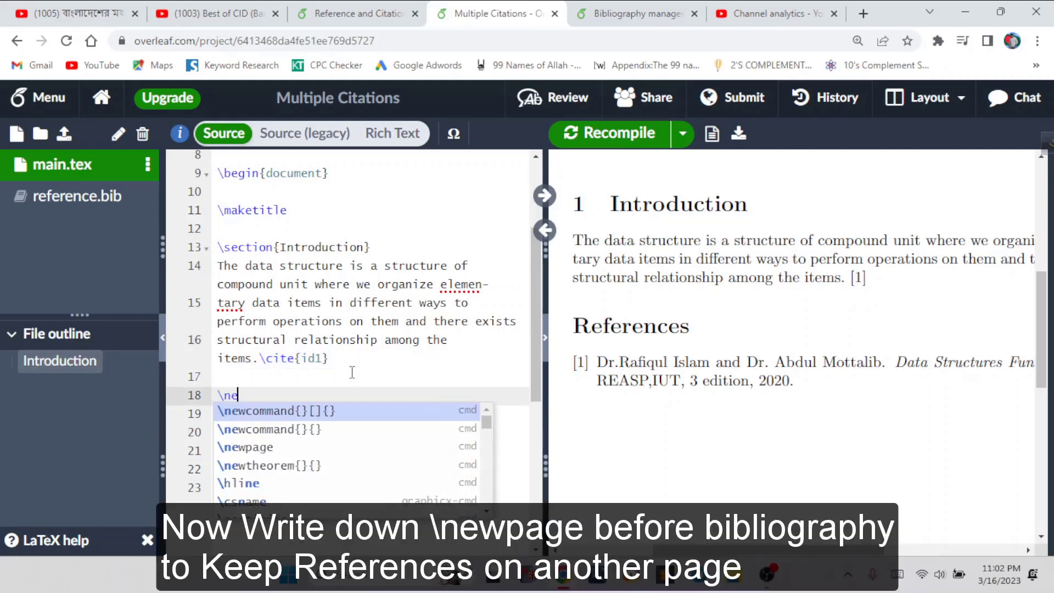
{"action": "type", "text": "wpage"}
{"action": "key", "text": "ctrl+s"}
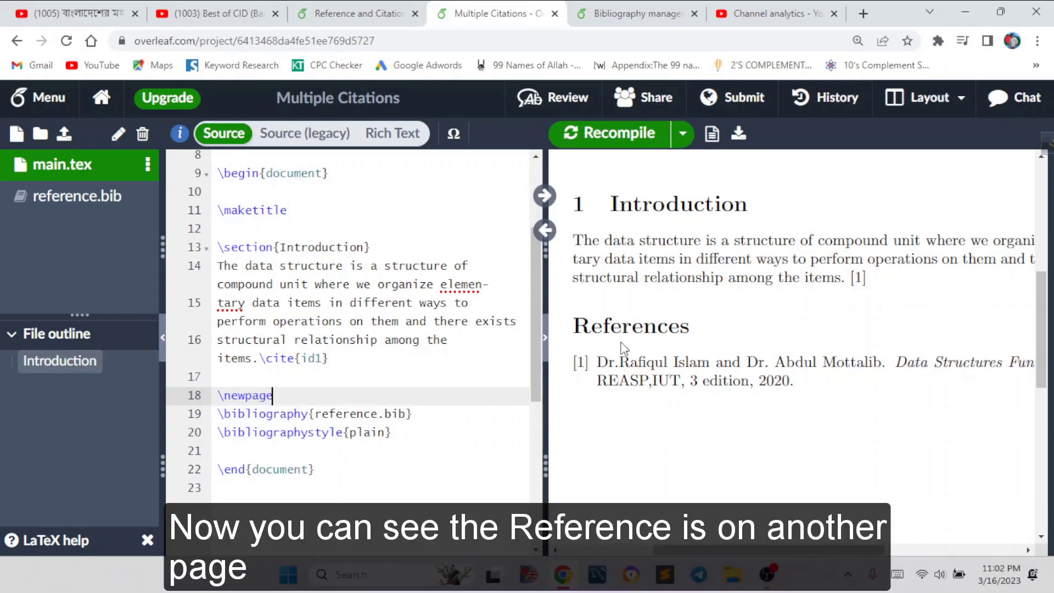
{"action": "scroll", "coordinate": [624, 349], "scroll_direction": "down", "scroll_amount": 5}
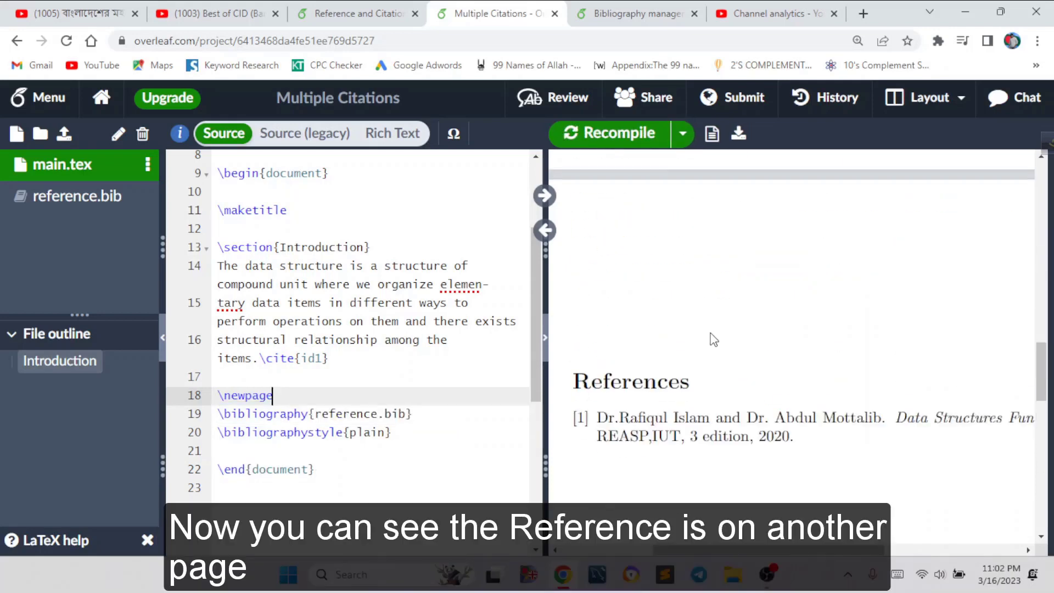
{"action": "scroll", "coordinate": [714, 339], "scroll_direction": "up", "scroll_amount": 10}
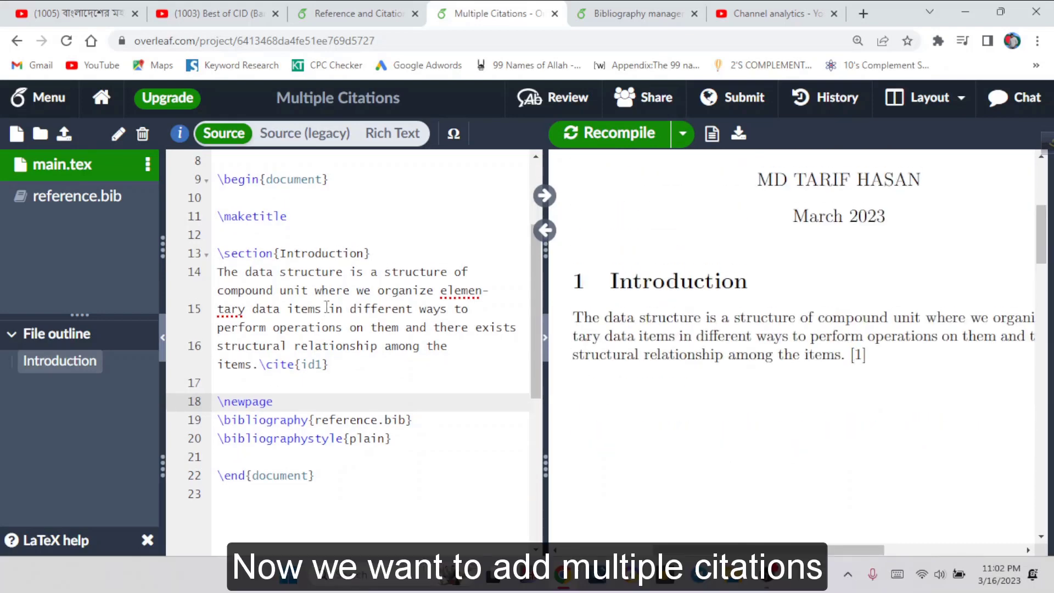
- Add \newline and the text "Multiple Citations 1." below the Introduction paragraph's \cite{id1}
{"action": "scroll", "coordinate": [333, 304], "scroll_direction": "down", "scroll_amount": 3}
{"action": "scroll", "coordinate": [336, 303], "scroll_direction": "up", "scroll_amount": 1}
{"action": "scroll", "coordinate": [336, 304], "scroll_direction": "up", "scroll_amount": 1}
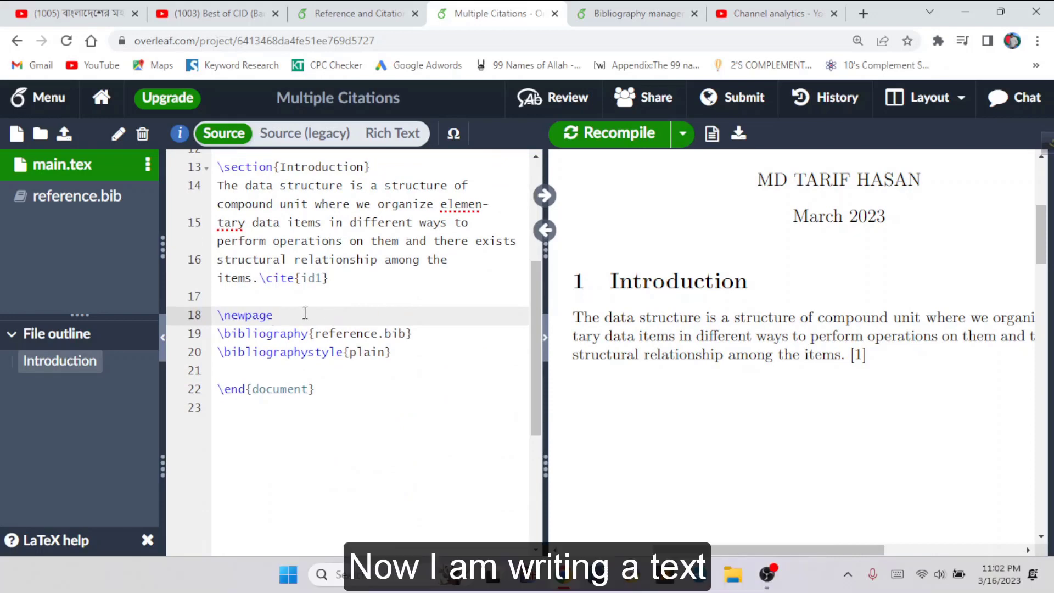
{"action": "left_click", "coordinate": [371, 280]}
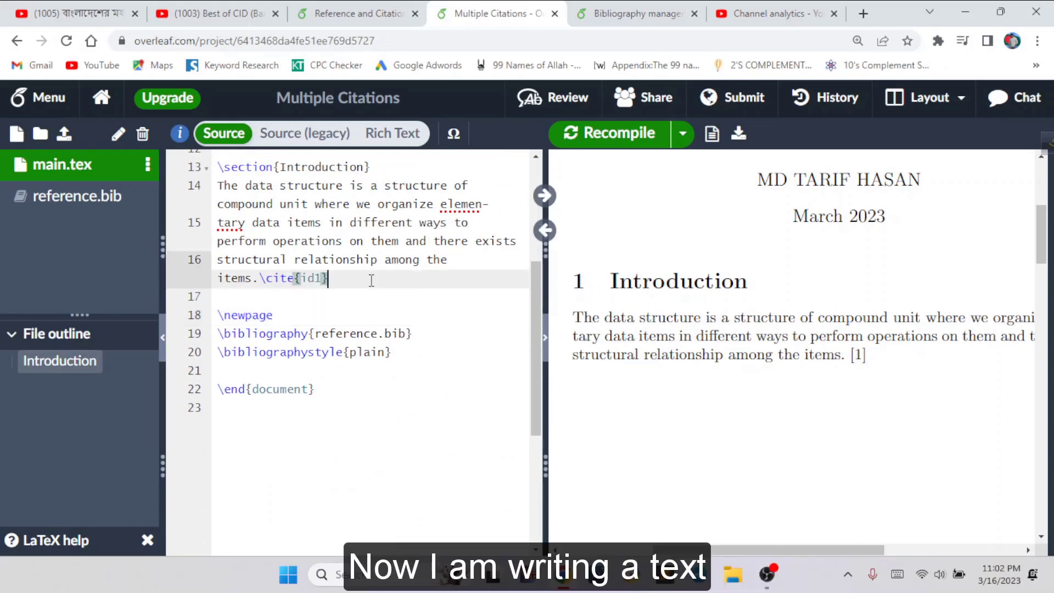
{"action": "key", "text": "Return"}
- Examine the multiple citation formats in the Reference and Citation project's compiled PDF, and return to the Multiple Citations project
{"action": "left_click", "coordinate": [391, 14]}
{"action": "scroll", "coordinate": [358, 356], "scroll_direction": "up", "scroll_amount": 7}
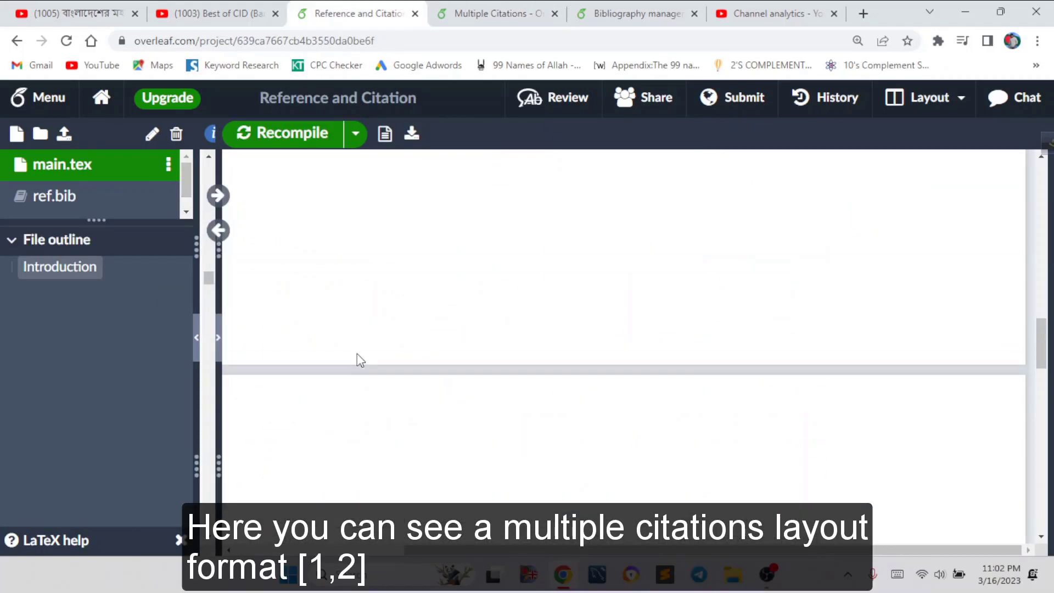
{"action": "scroll", "coordinate": [360, 361], "scroll_direction": "up", "scroll_amount": 2}
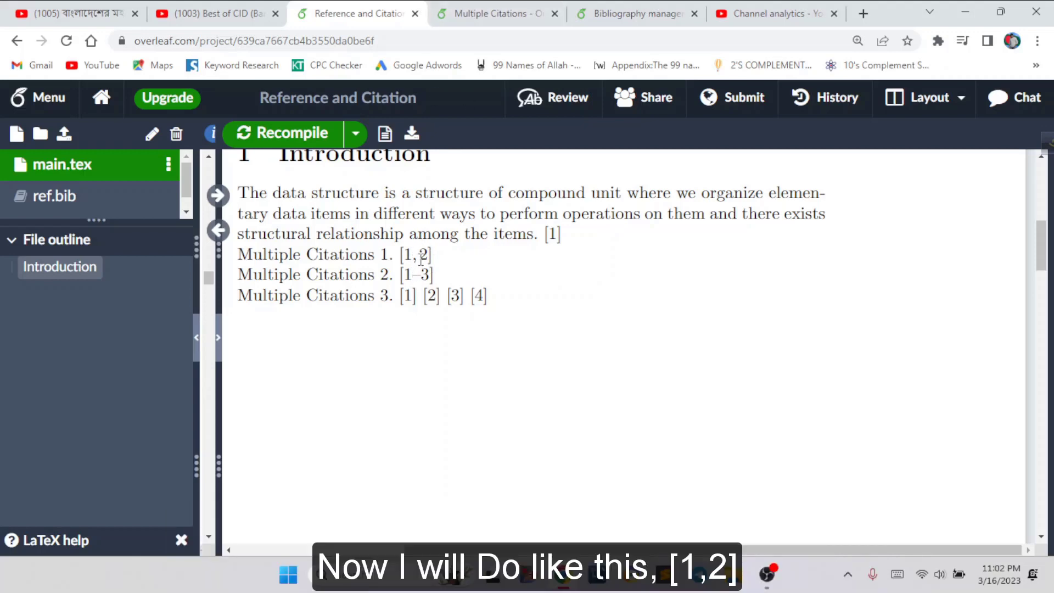
{"action": "left_click", "coordinate": [481, 14]}
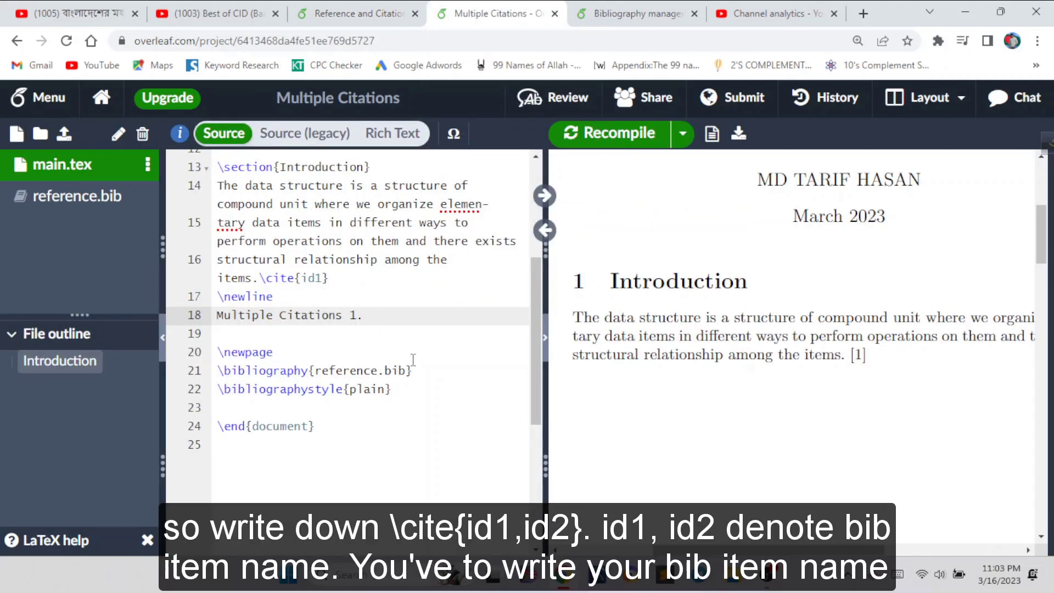
- Cite id1 and id2 together after "Multiple Citations 1." with \cite{id1,id2}, and recompile
{"action": "type", "text": "\\cite{"}
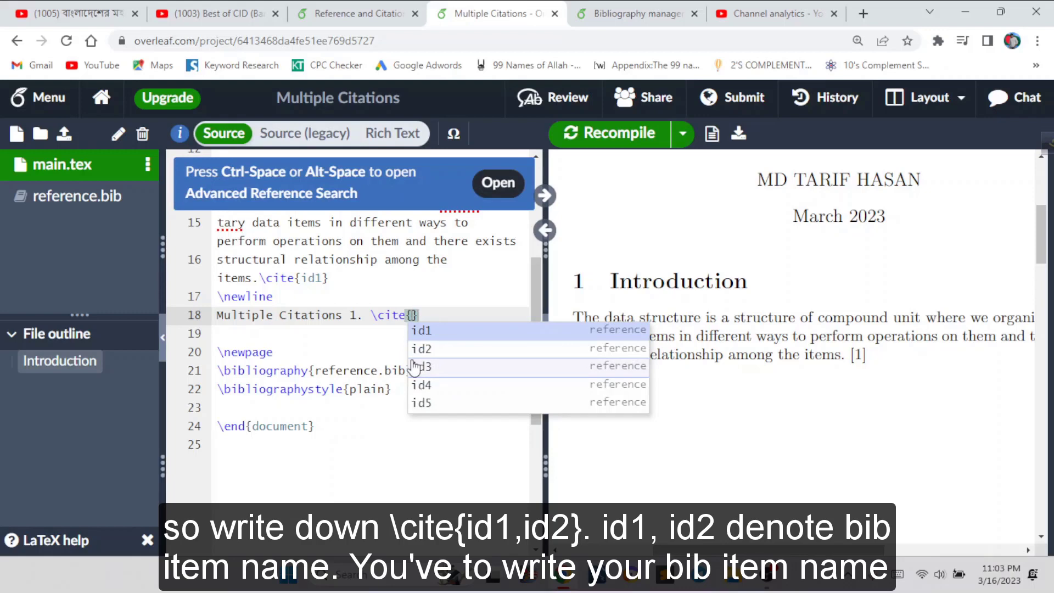
{"action": "type", "text": "id1,id"}
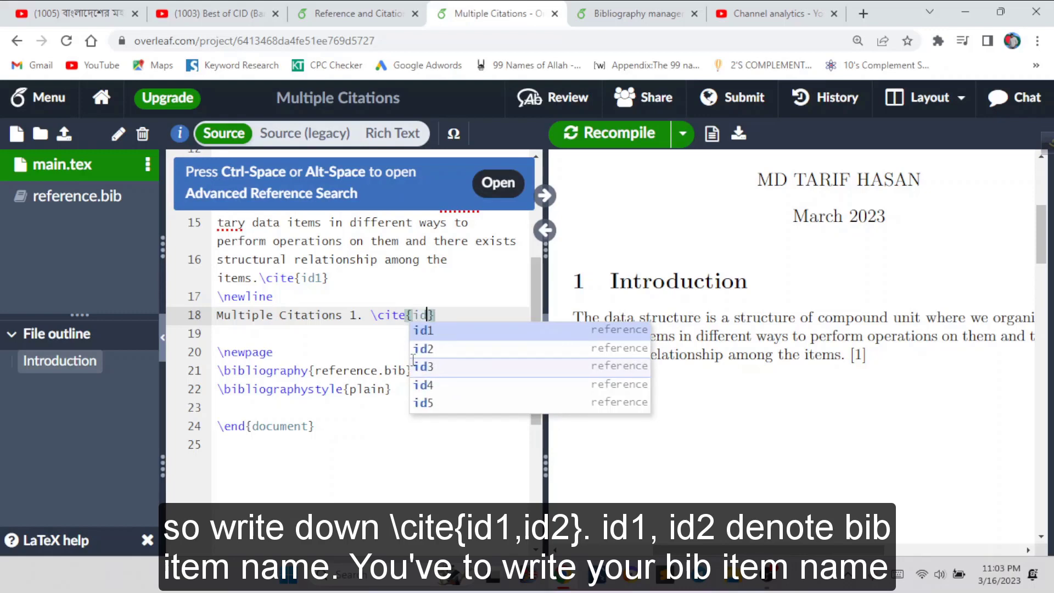
{"action": "type", "text": "2"}
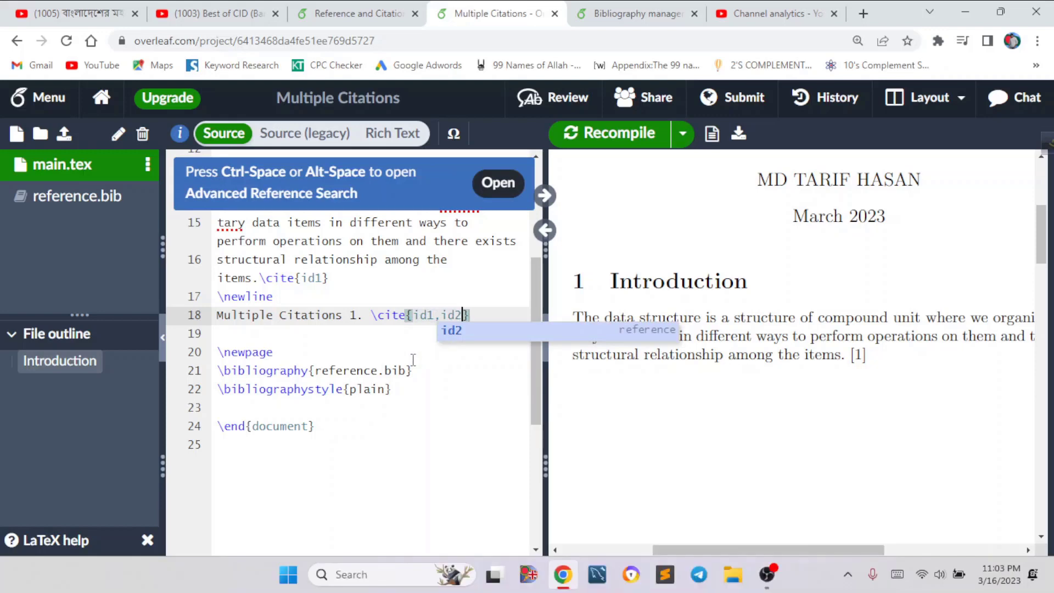
{"action": "left_click", "coordinate": [621, 133]}
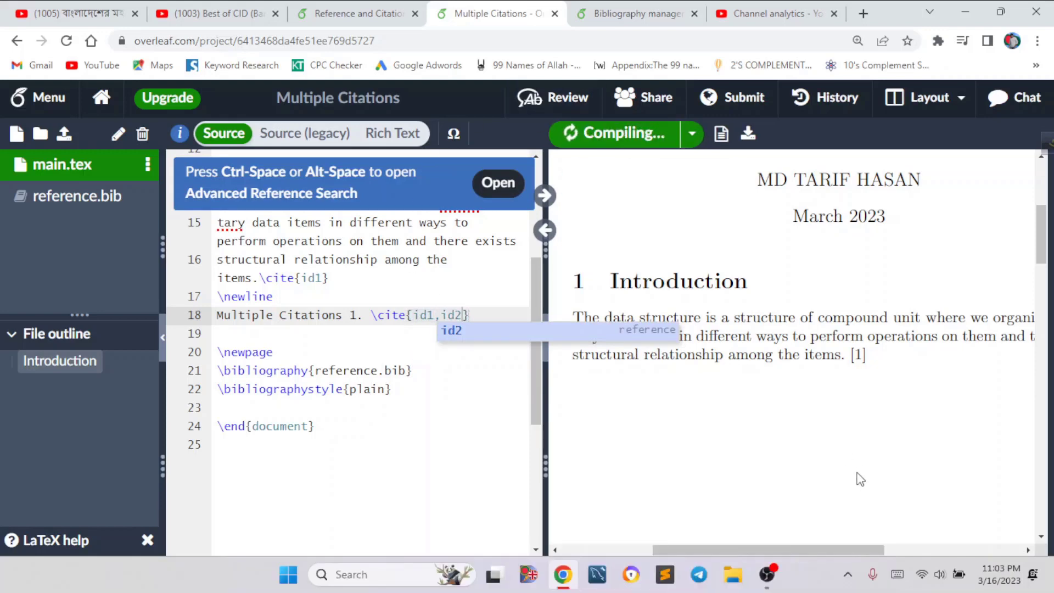
- Check the References page and the Multiple Citations 1 line in the PDF preview, and compare with the Reference and Citation project's formats
{"action": "scroll", "coordinate": [754, 390], "scroll_direction": "down", "scroll_amount": 5}
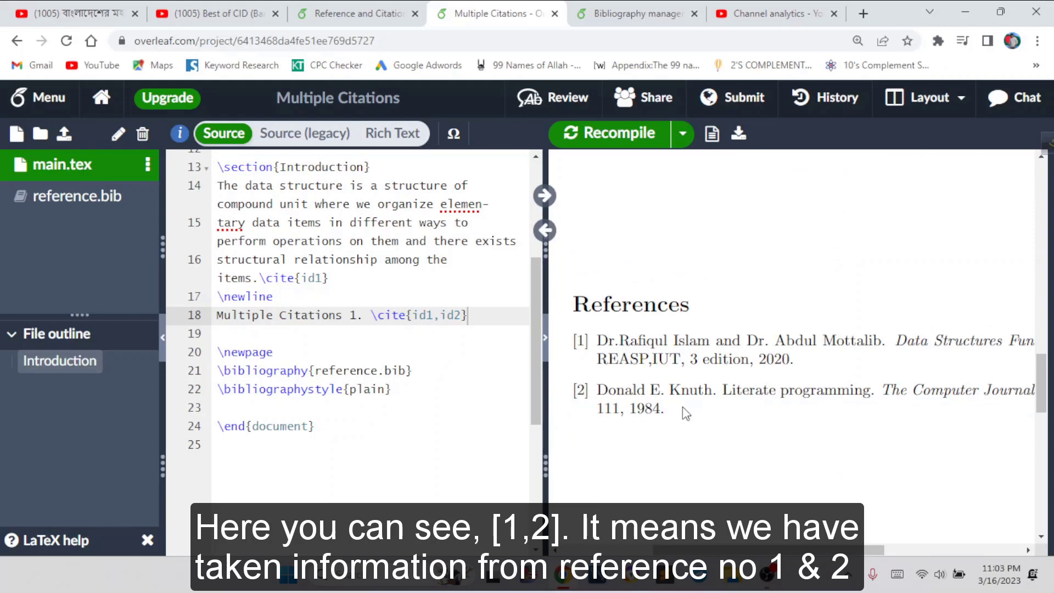
{"action": "scroll", "coordinate": [684, 408], "scroll_direction": "up", "scroll_amount": 5}
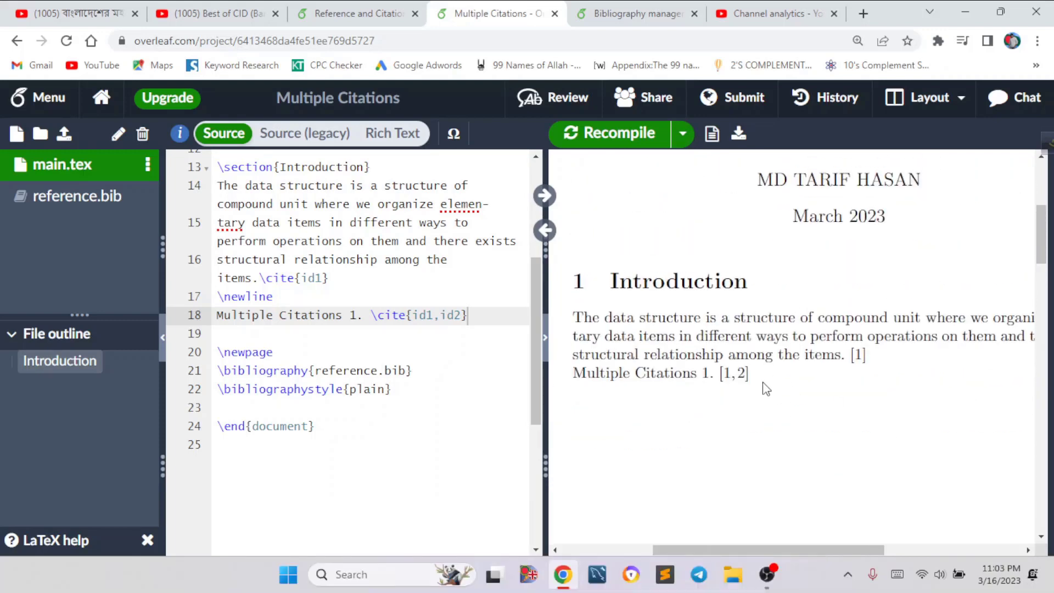
{"action": "left_click", "coordinate": [357, 13]}
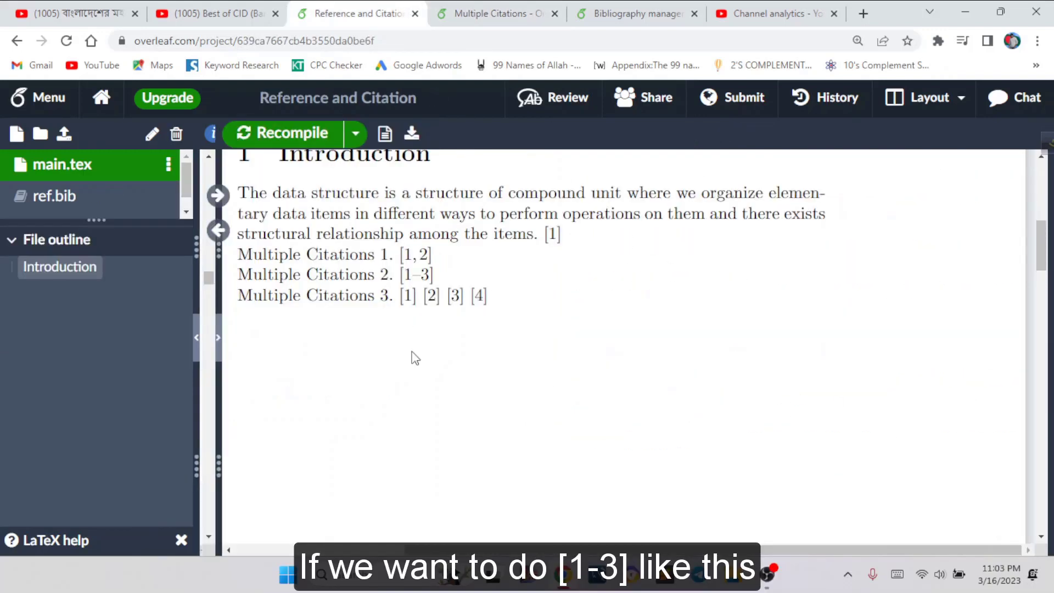
{"action": "left_click", "coordinate": [547, 9]}
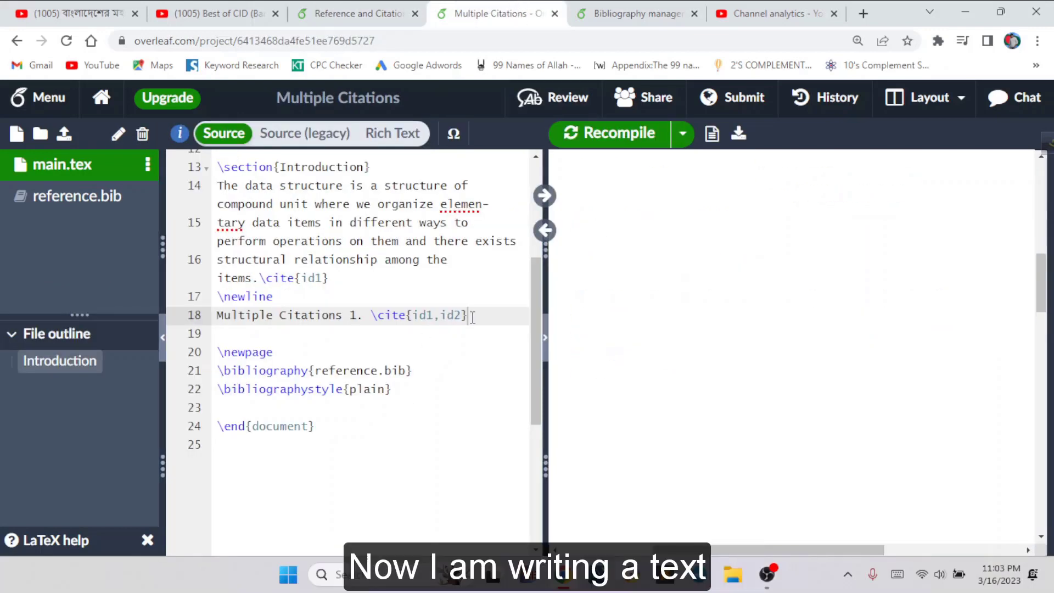
- Add \newline and the line "Multiple Citations 2. \cite{id1,id2,id3}" below the Multiple Citations 1 line, and recompile
{"action": "type", "text": "ewline  Multiple Citations 2."}
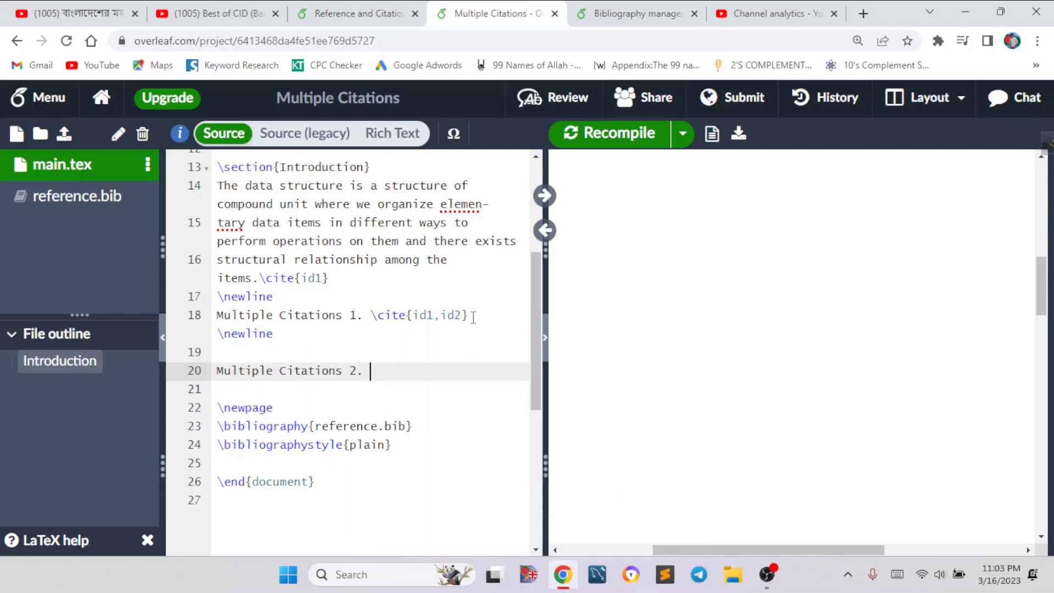
{"action": "type", "text": "\\cite"}
{"action": "key", "text": "Return"}
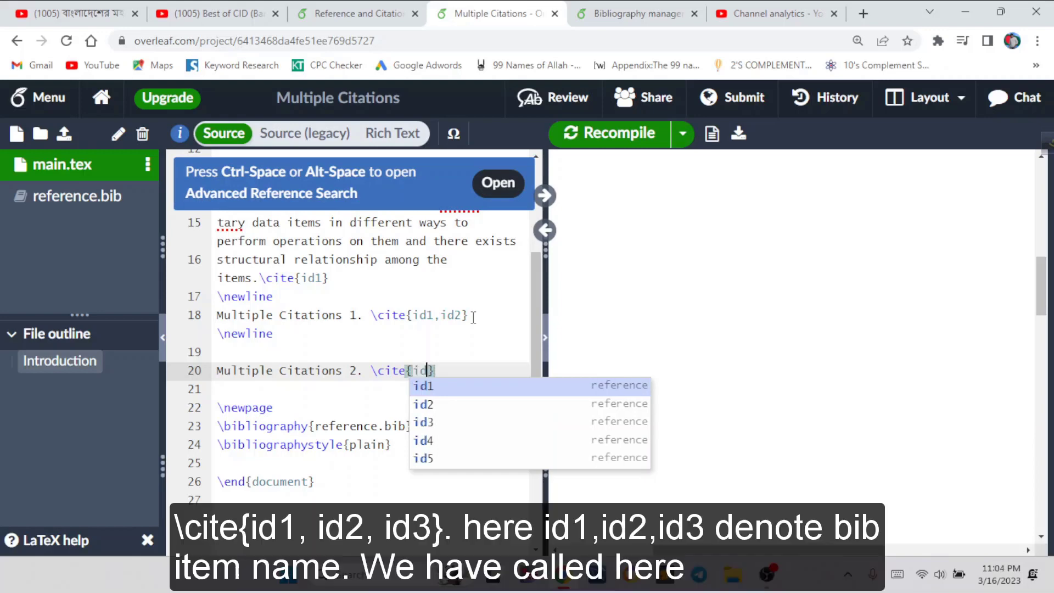
{"action": "type", "text": "id1"}
{"action": "type", "text": ",id2,id"}
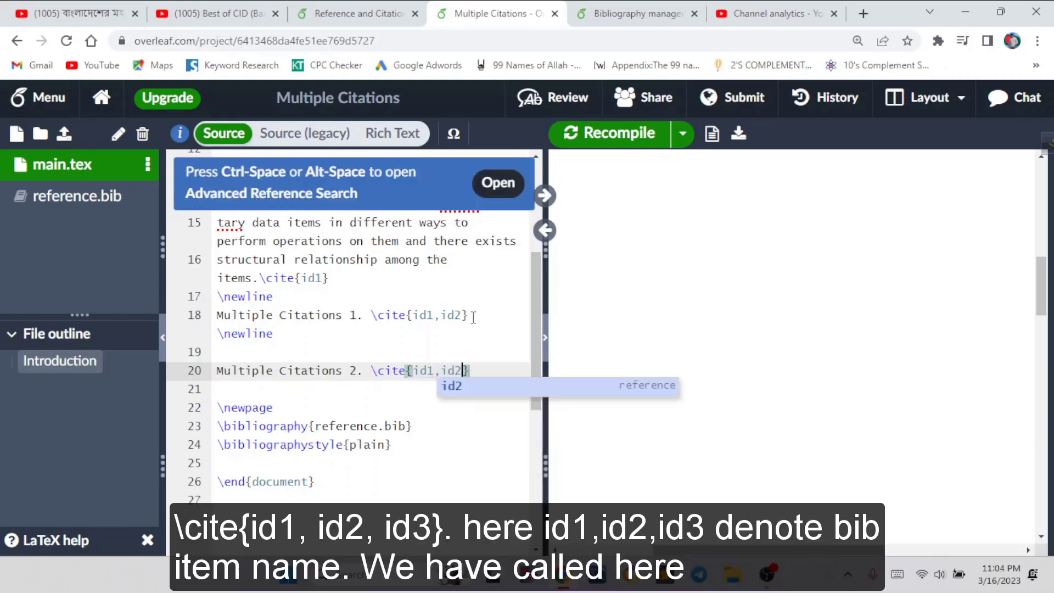
{"action": "type", "text": "3"}
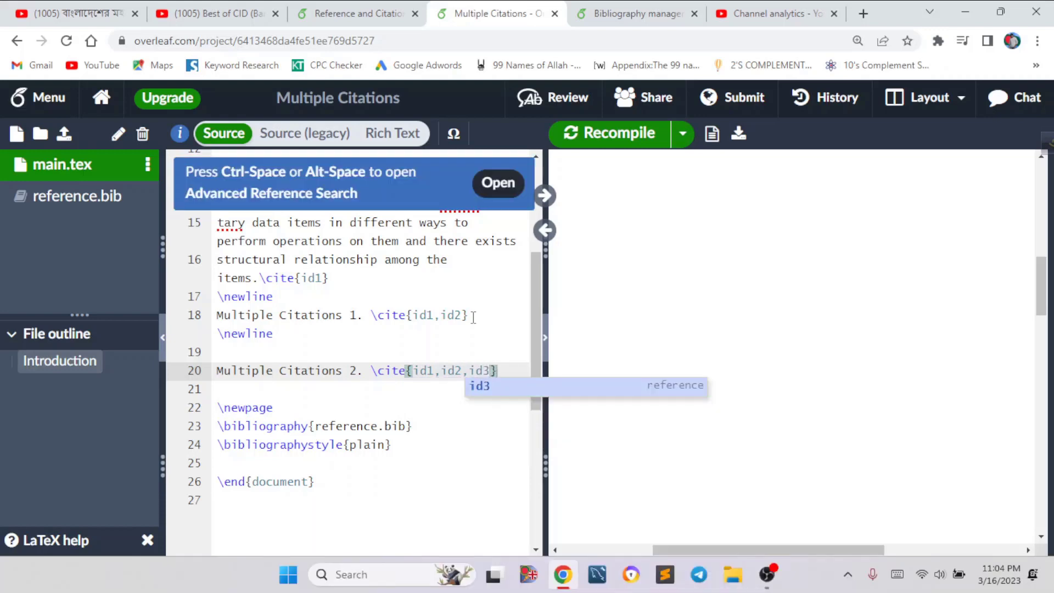
{"action": "left_click", "coordinate": [636, 144]}
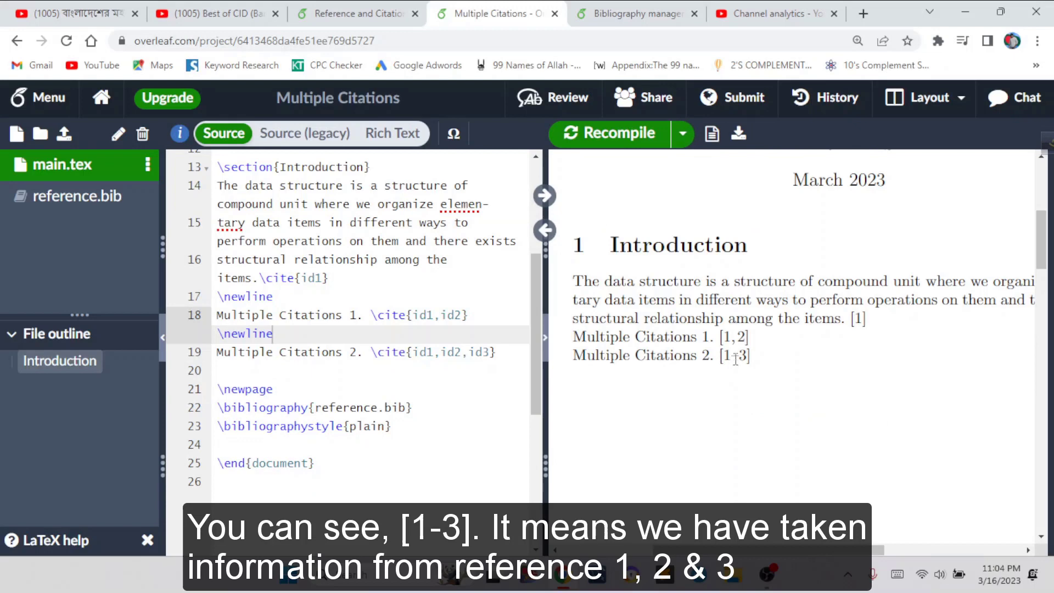
- Check the References page in the PDF preview, and look up the Multiple Citations 3 format in the Reference and Citation project
{"action": "scroll", "coordinate": [808, 395], "scroll_direction": "down", "scroll_amount": 10}
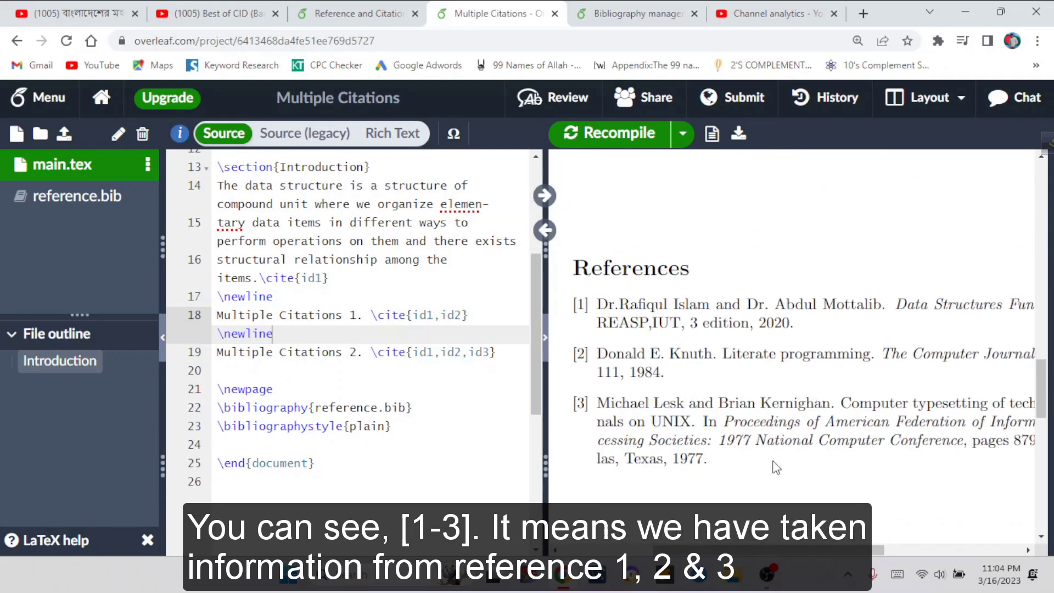
{"action": "scroll", "coordinate": [777, 469], "scroll_direction": "up", "scroll_amount": 10}
{"action": "scroll", "coordinate": [781, 476], "scroll_direction": "down", "scroll_amount": 2}
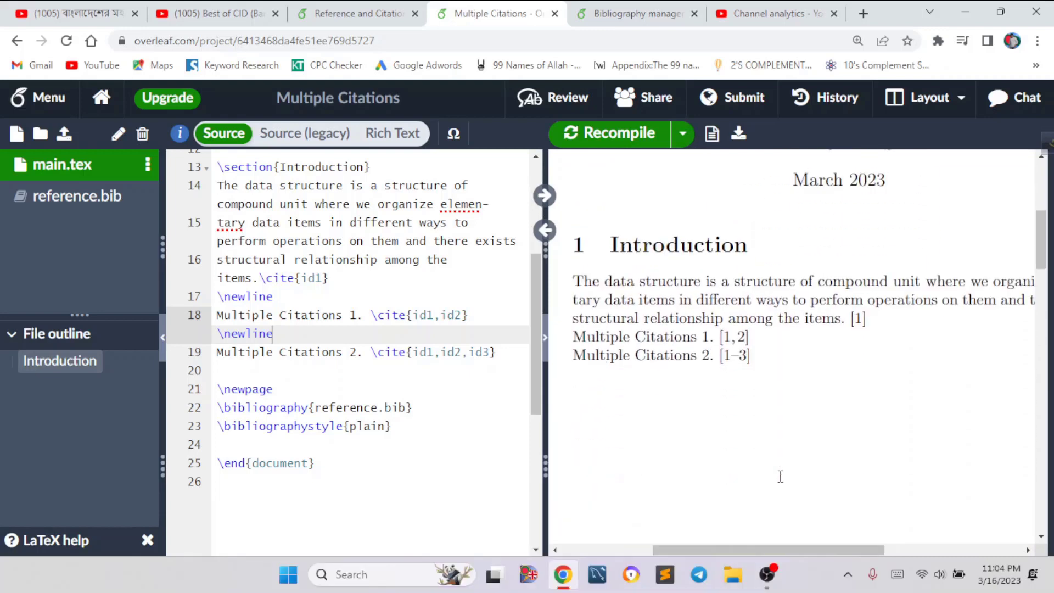
{"action": "left_click", "coordinate": [363, 14]}
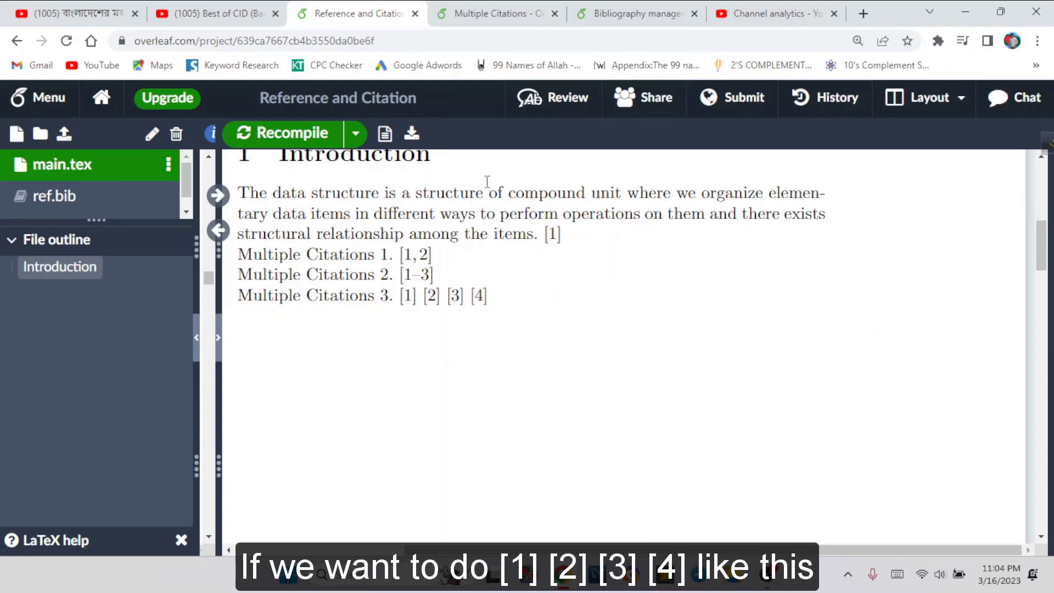
{"action": "left_click", "coordinate": [469, 14]}
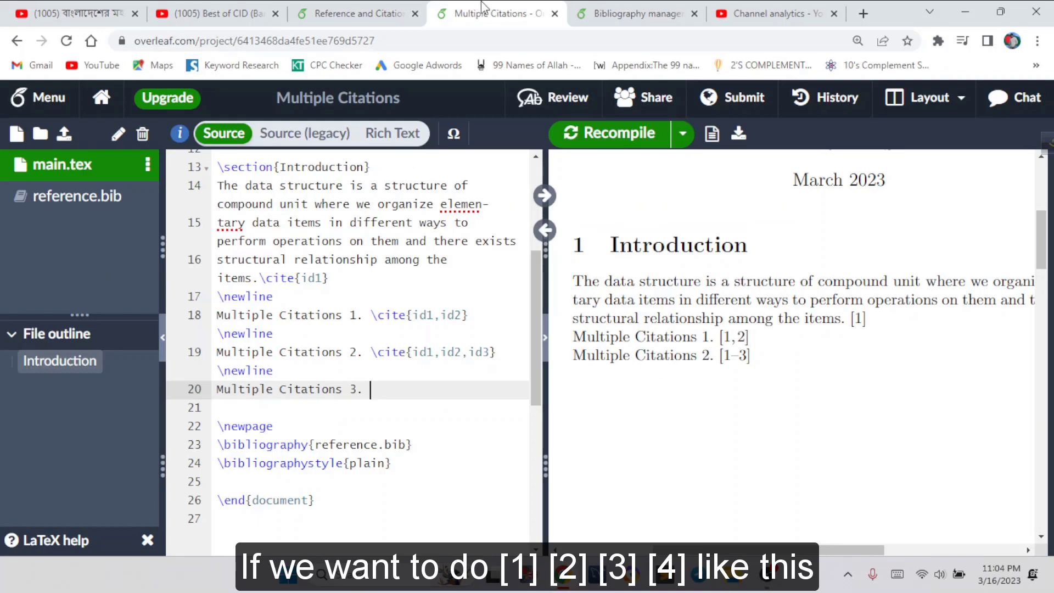
{"action": "left_click", "coordinate": [387, 13]}
{"action": "left_click", "coordinate": [469, 13]}
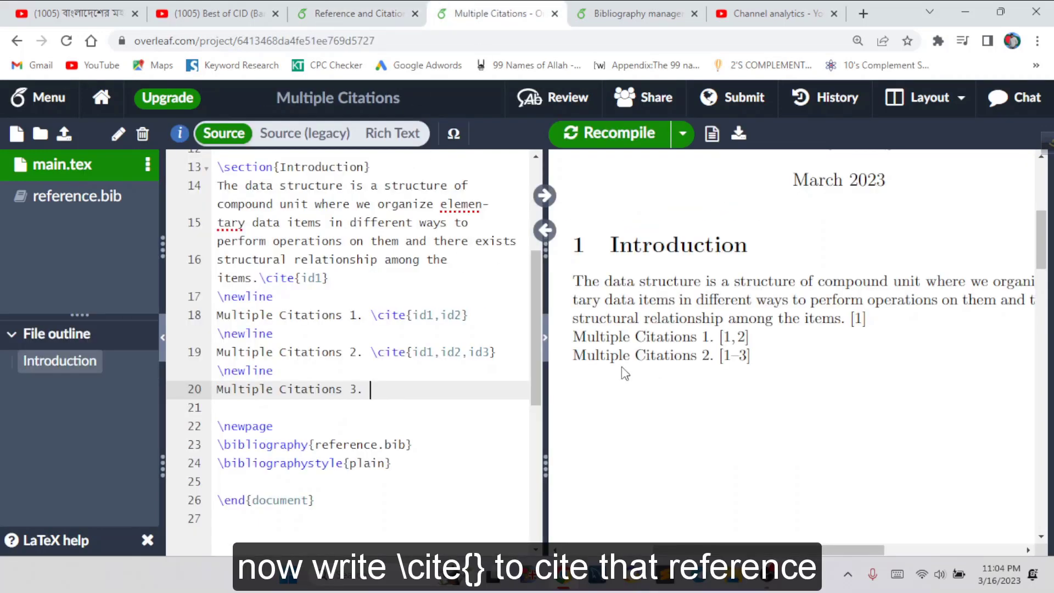
- Cite each reference separately after "Multiple Citations 3." with \cite{id1}\cite{id2}\cite{id3}\cite{id4}
{"action": "type", "text": "\\cite{"}
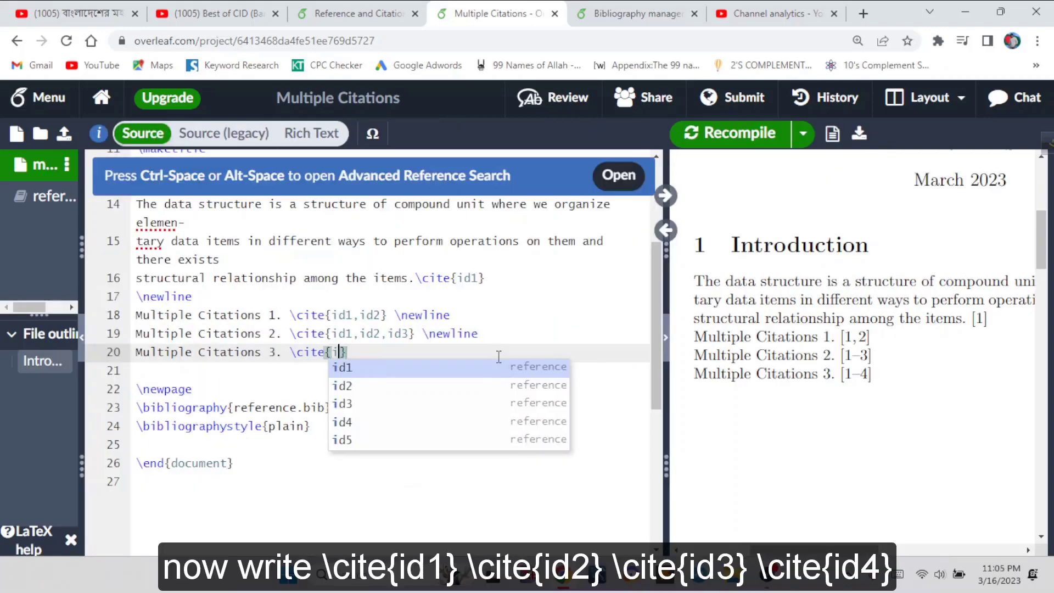
{"action": "type", "text": "id1"}
{"action": "key", "text": "Right"}
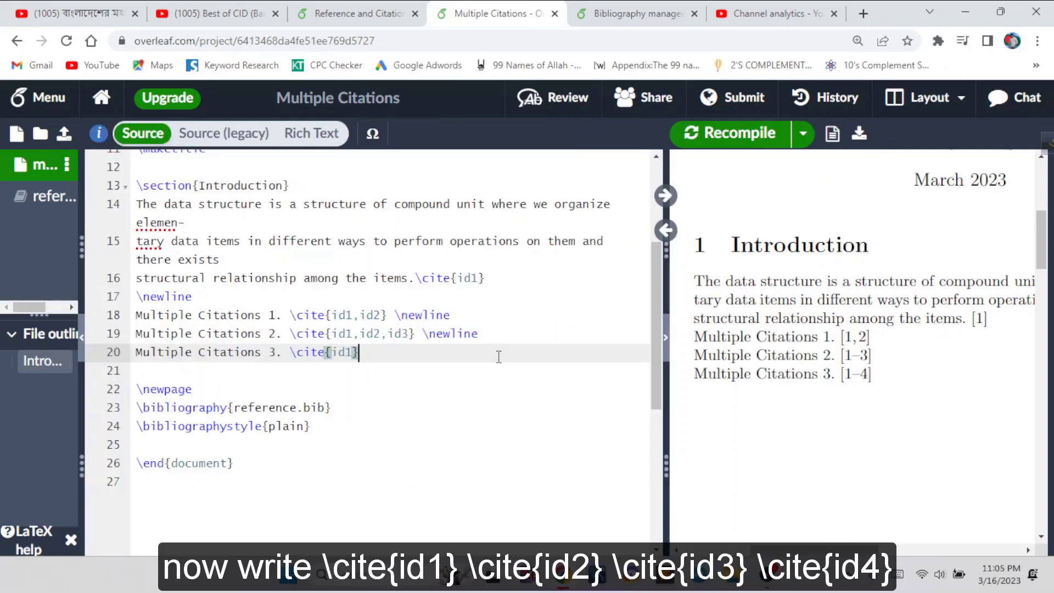
{"action": "type", "text": "\\cite{id"}
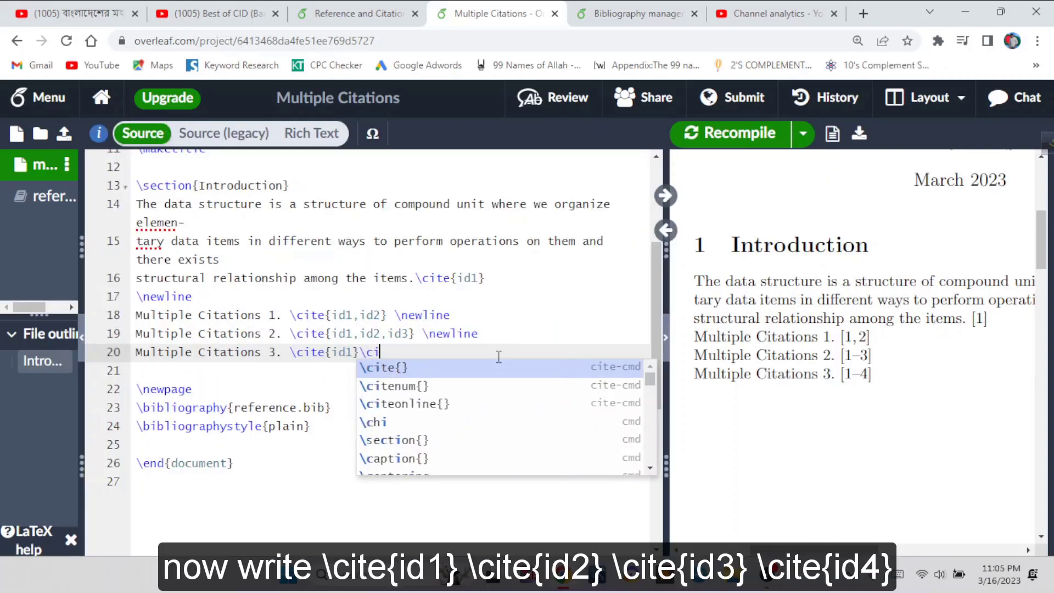
{"action": "type", "text": "2"}
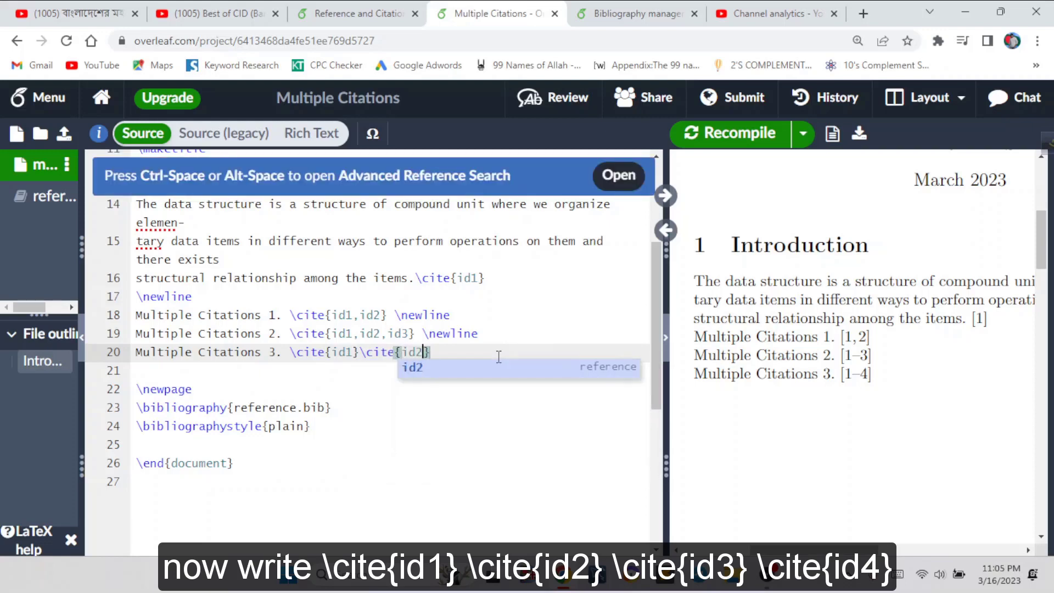
{"action": "key", "text": "Right"}
{"action": "type", "text": "\\cite{"}
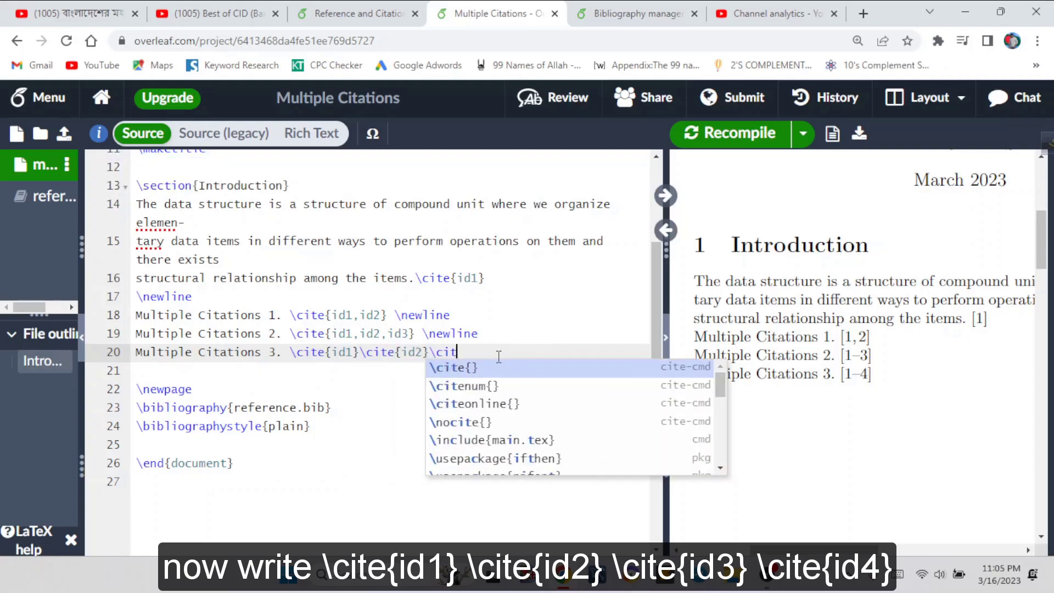
{"action": "type", "text": "id3"}
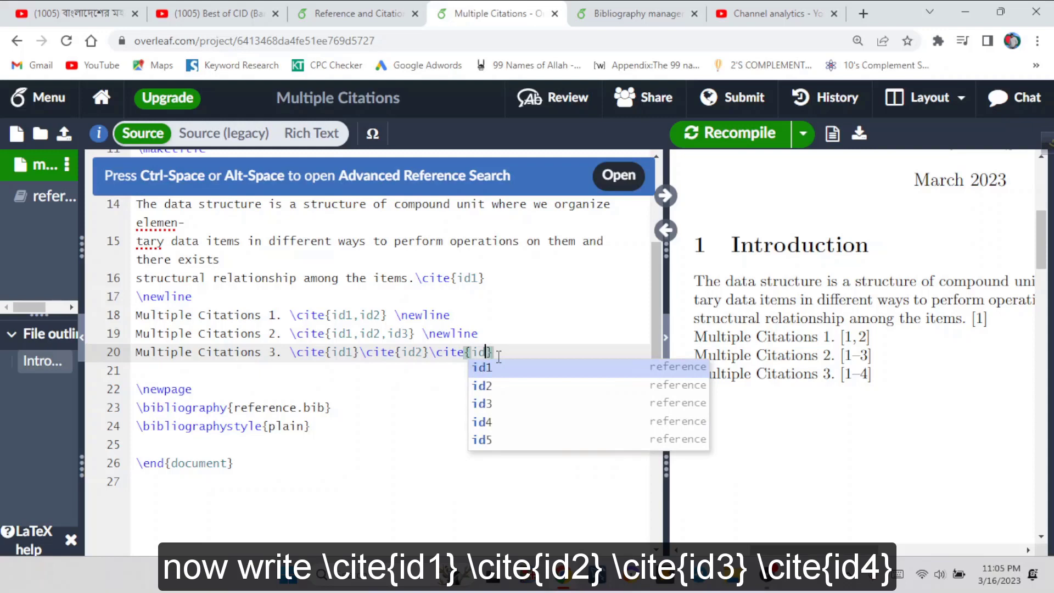
{"action": "key", "text": "Right"}
{"action": "type", "text": "\\cite{"}
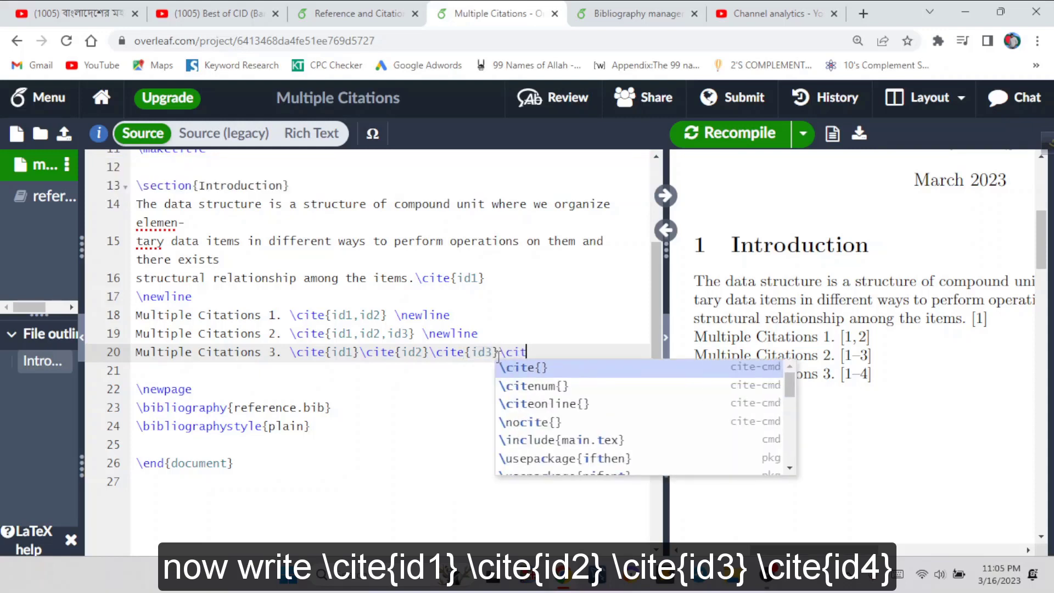
{"action": "type", "text": "id"}
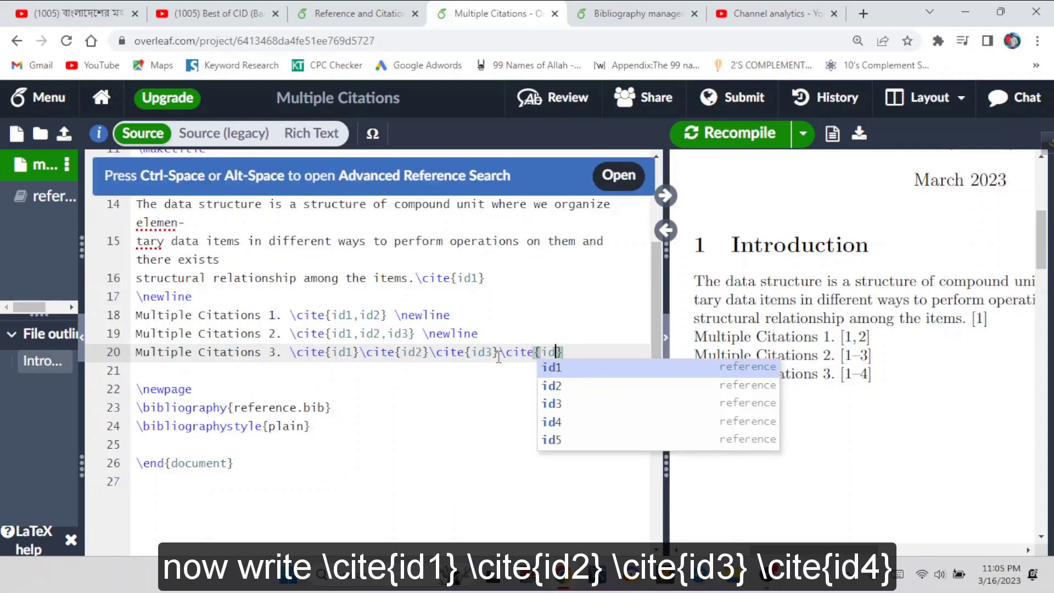
{"action": "type", "text": "4"}
- Look up the bib item names in reference.bib, and return to main.tex in the Multiple Citations project
{"action": "left_click", "coordinate": [44, 198]}
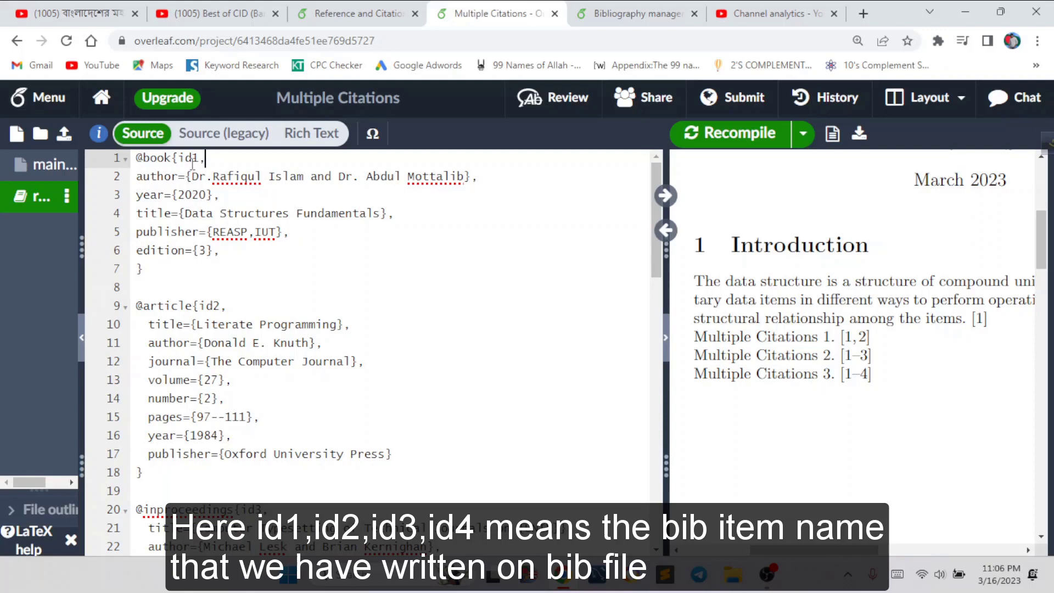
{"action": "left_click", "coordinate": [357, 13]}
{"action": "left_click", "coordinate": [439, 13]}
{"action": "left_click", "coordinate": [53, 164]}
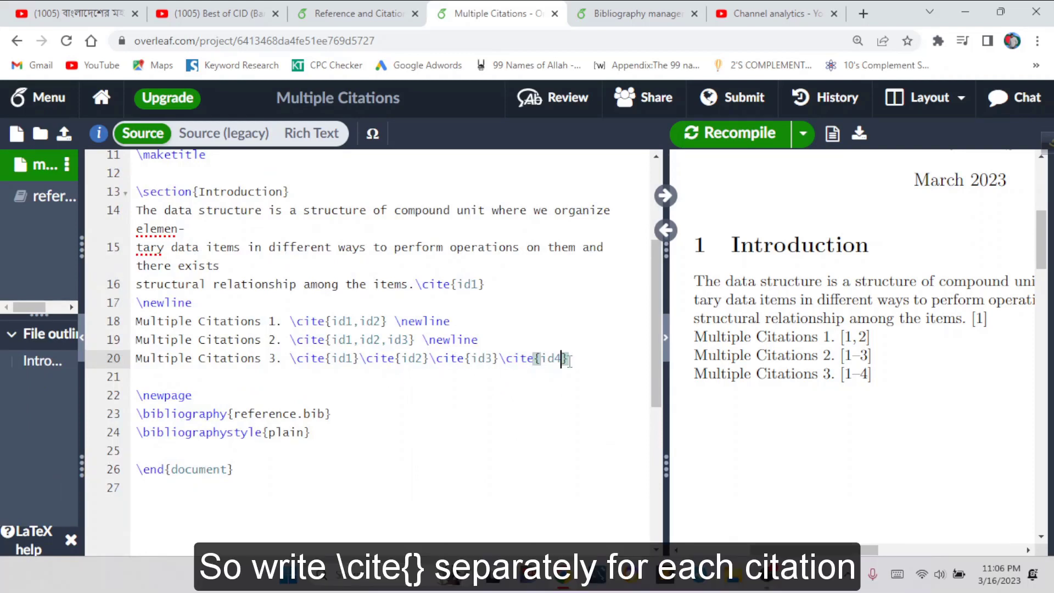
- Recompile the document with the separate citations, and check its Introduction and References pages in the PDF preview
{"action": "key", "text": "ctrl+Return"}
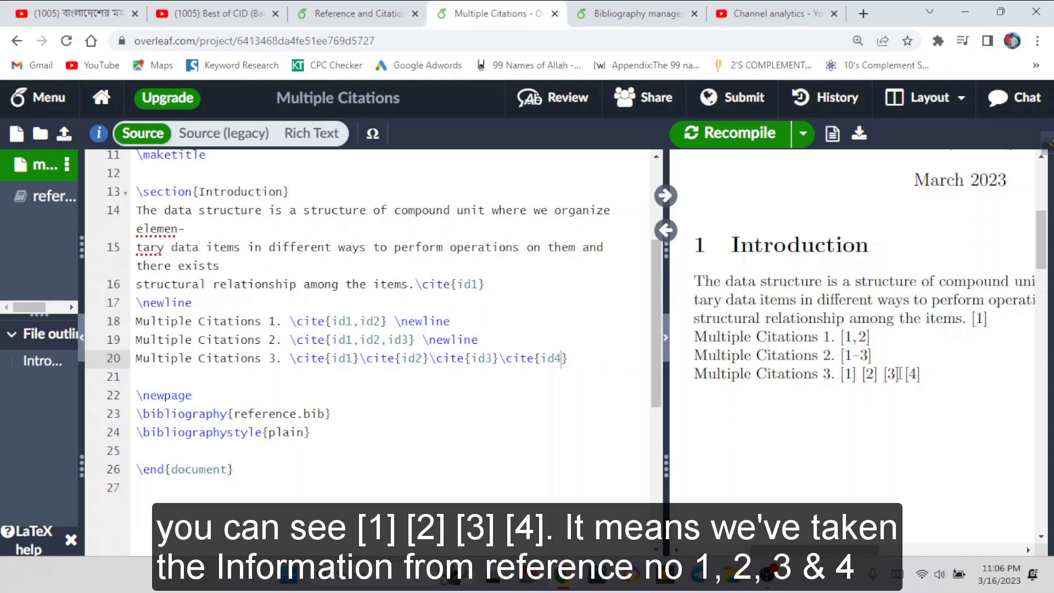
{"action": "scroll", "coordinate": [899, 374], "scroll_direction": "down", "scroll_amount": 10}
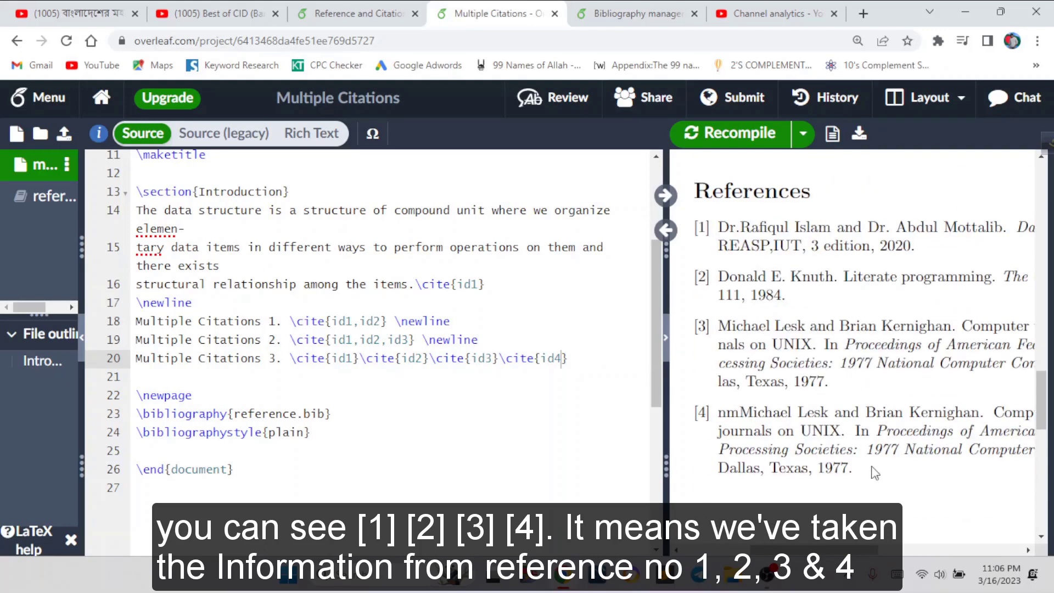
{"action": "scroll", "coordinate": [875, 473], "scroll_direction": "up", "scroll_amount": 10}
- Widen the PDF preview pane and place the cursor in the \cite command on the Multiple Citations 1 line
{"action": "left_click_drag", "start_coordinate": [666, 330], "coordinate": [614, 329]}
{"action": "left_click", "coordinate": [317, 321]}
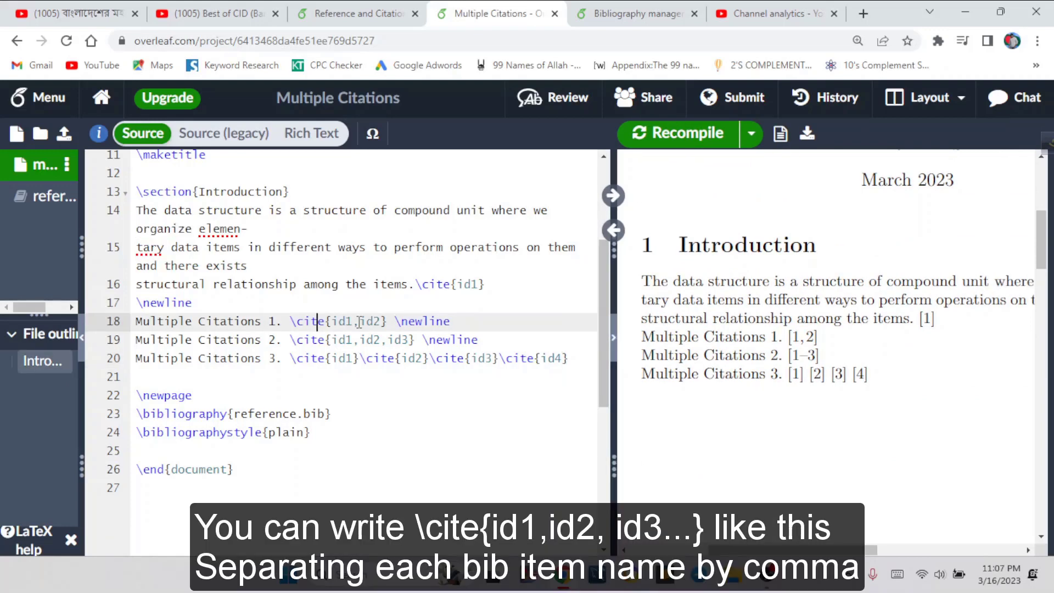